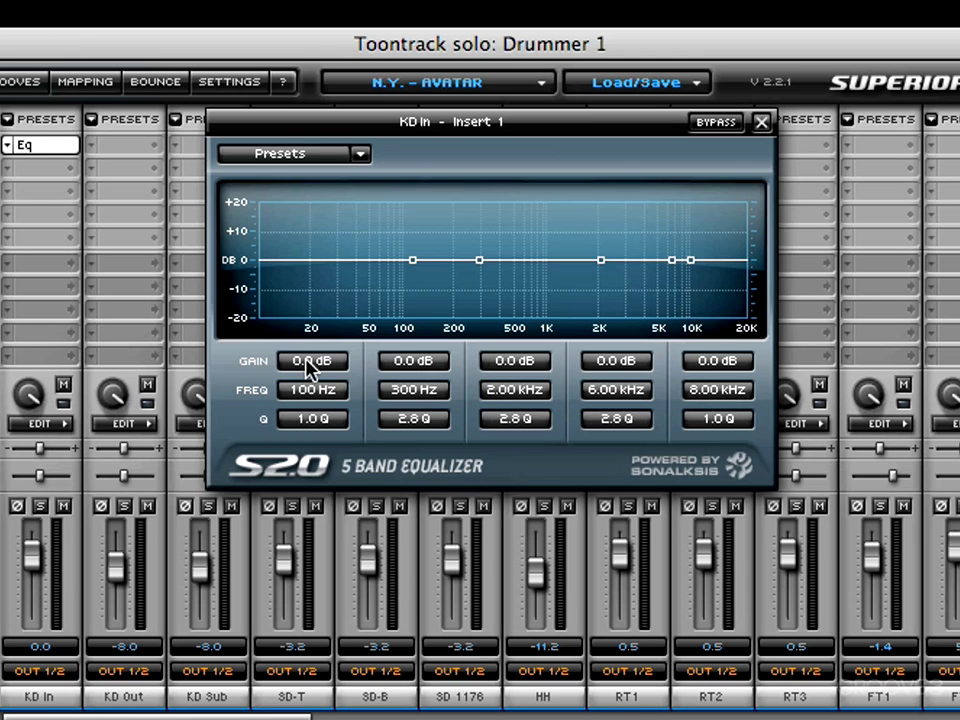
# Step: Reshape the EQ bands: second band to -6 dB at 183 Hz, third band's cut raised toward -5.5 dB
pyautogui.moveTo(307, 368)
pyautogui.mouseDown()
pyautogui.moveTo(309, 330)
pyautogui.moveTo(311, 379)
pyautogui.mouseUp()
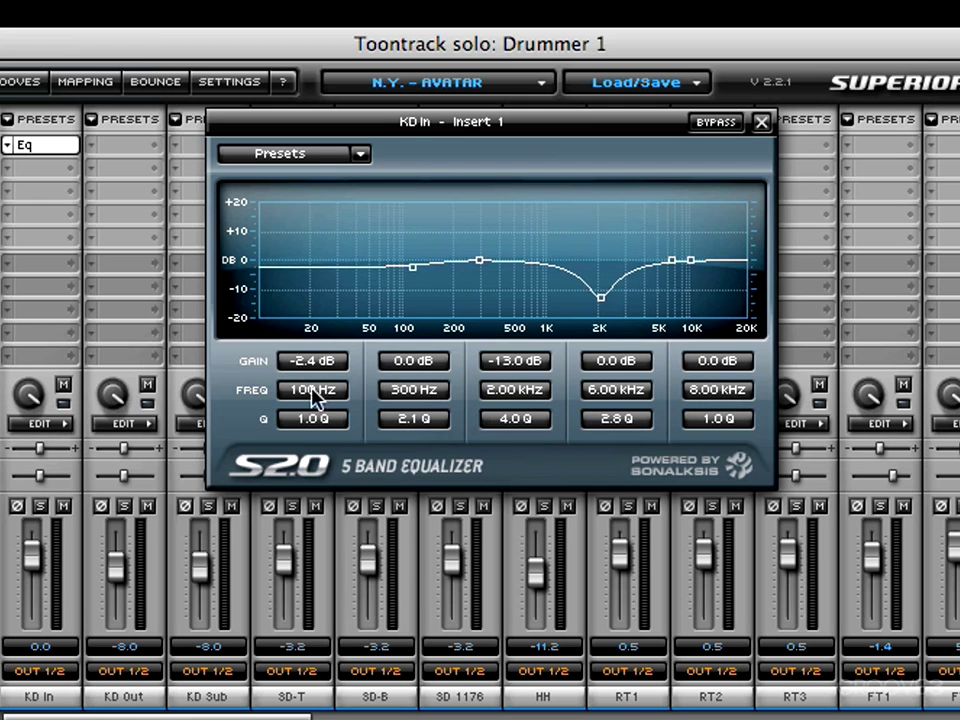
pyautogui.moveTo(414, 268); pyautogui.dragTo(394, 221)
pyautogui.moveTo(478, 262); pyautogui.dragTo(446, 277)
pyautogui.moveTo(600, 298); pyautogui.dragTo(596, 257)
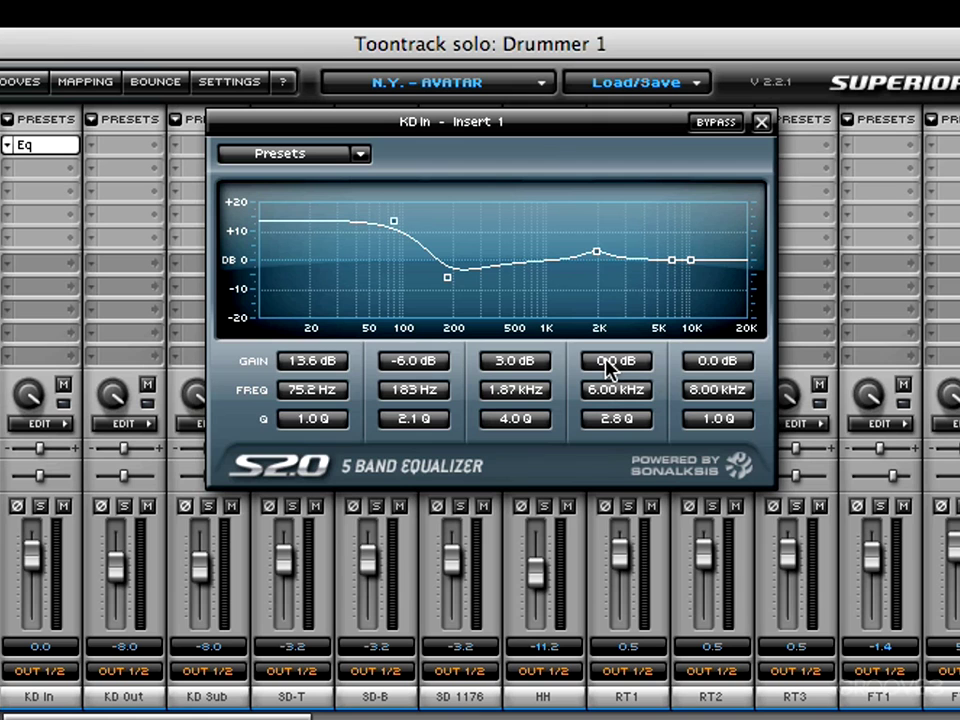
# Step: Fine-tune the first band to 12.6 dB gain at 62.8 Hz
pyautogui.scroll(-10, 611, 366)
pyautogui.scroll(20, 611, 366)
pyautogui.scroll(3, 611, 366)
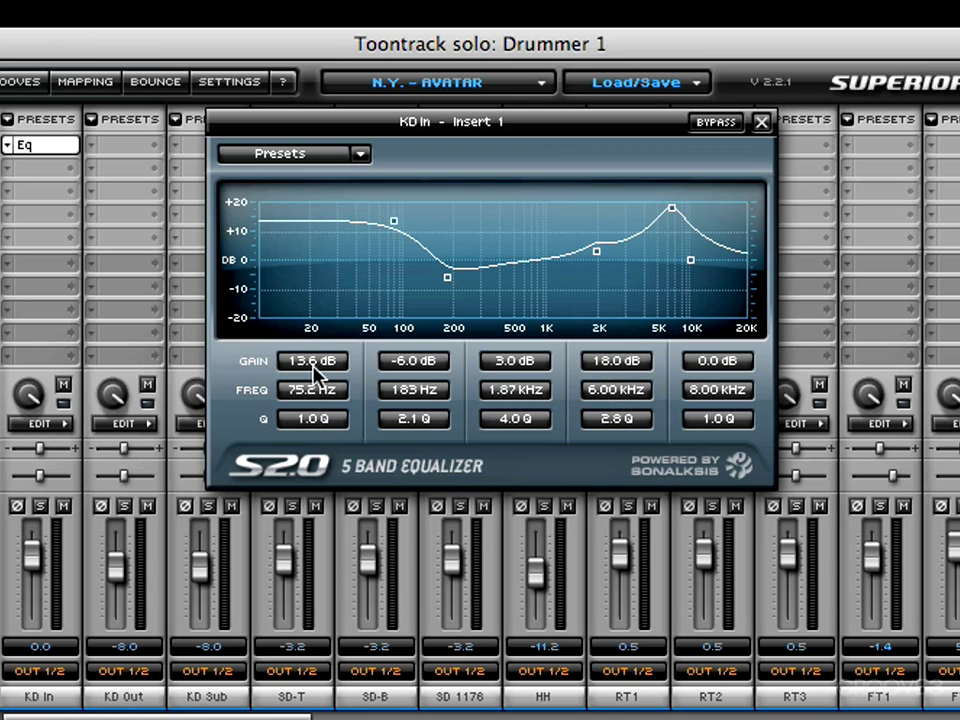
pyautogui.scroll(-4, 307, 370)
pyautogui.scroll(3, 302, 363)
pyautogui.scroll(-1, 302, 372)
pyautogui.scroll(2, 314, 362)
pyautogui.scroll(-2, 318, 364)
pyautogui.scroll(5, 326, 368)
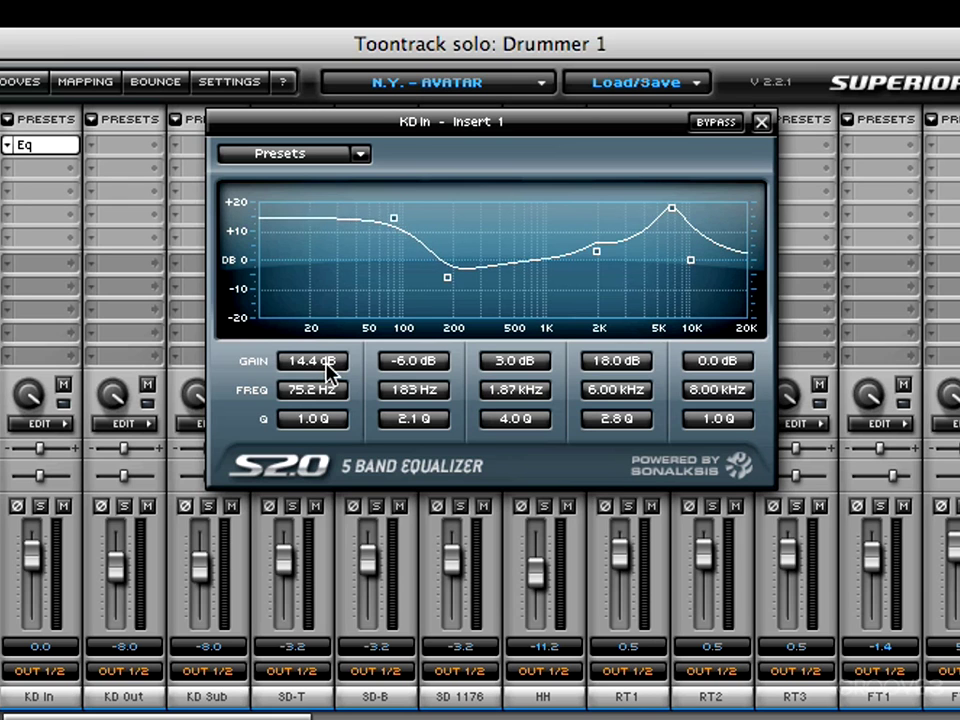
pyautogui.scroll(-6, 330, 370)
pyautogui.scroll(-3, 336, 378)
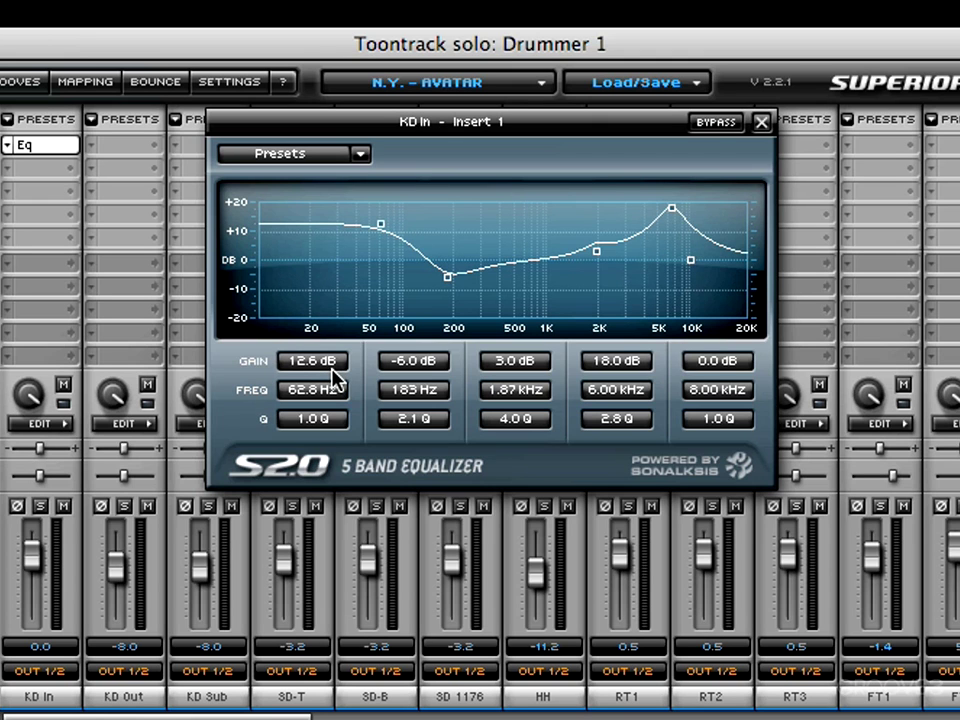
# Step: Zero the first two band gains and load the Default EQ preset to flatten every band
pyautogui.keyDown('alt'); pyautogui.click(298, 367); pyautogui.keyUp('alt')
pyautogui.keyDown('alt'); pyautogui.click(409, 362); pyautogui.keyUp('alt')
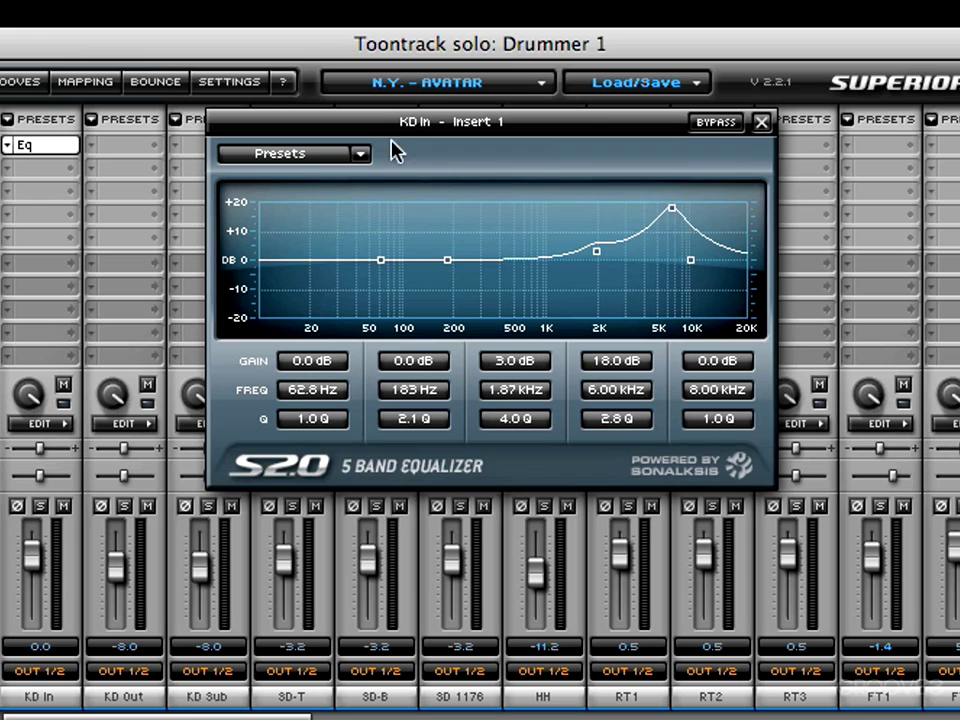
pyautogui.click(273, 158)
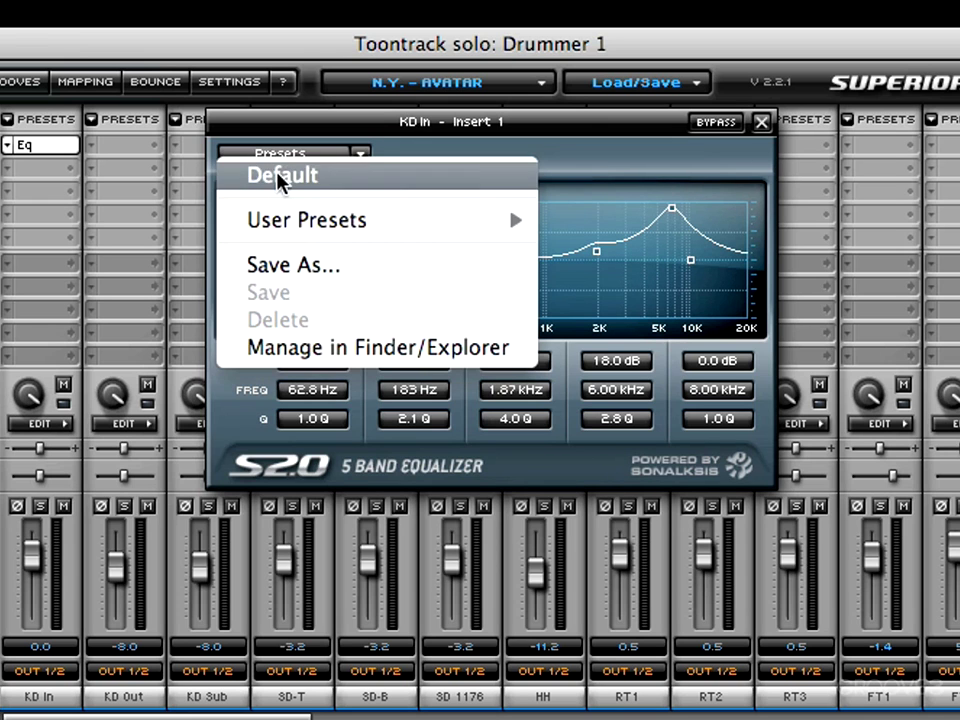
pyautogui.click(279, 177)
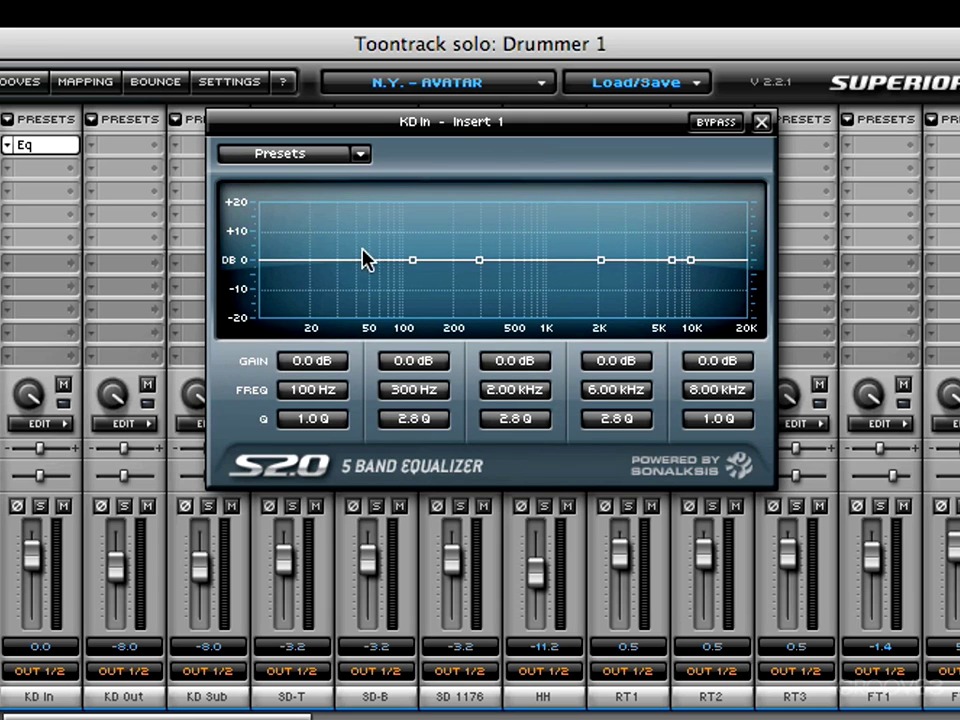
# Step: Check the preset list without choosing anything, then toggle the EQ bypass off and back on
pyautogui.click(290, 155)
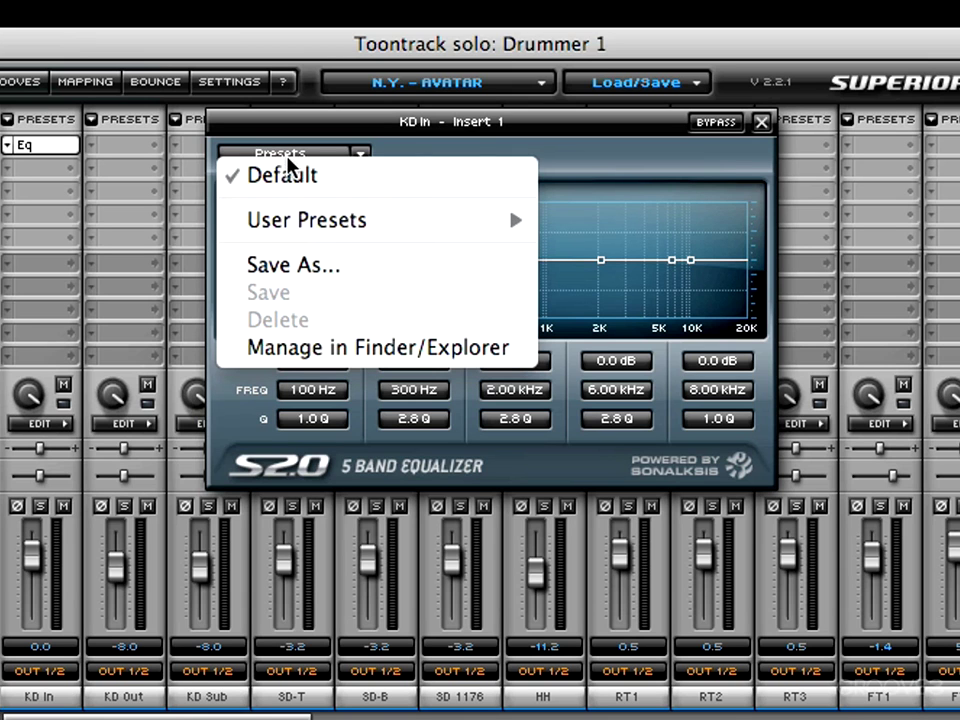
pyautogui.moveTo(305, 222)
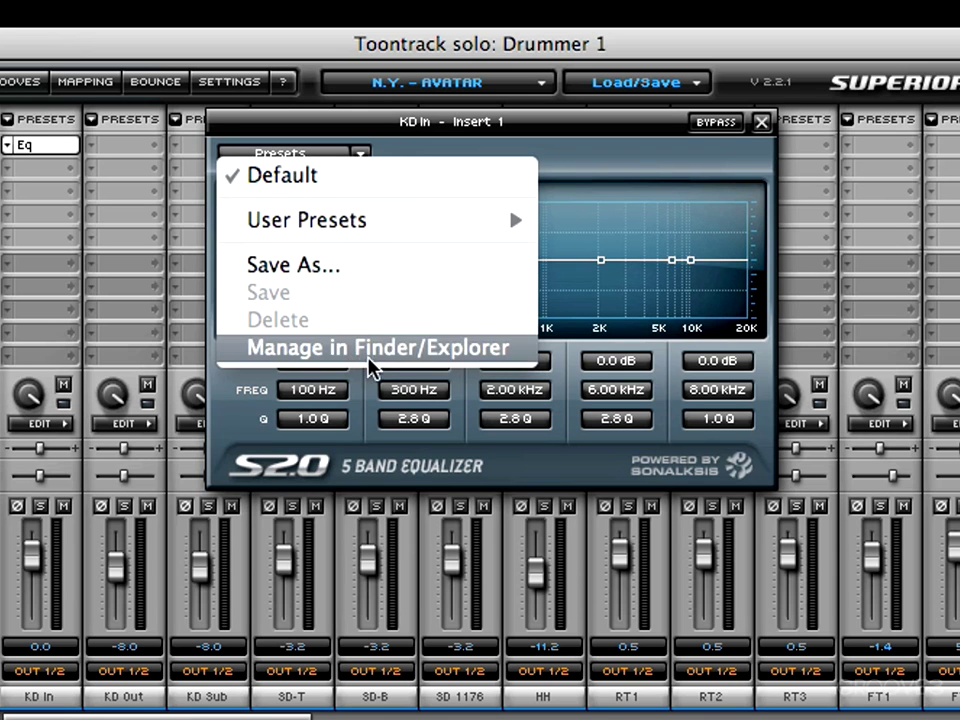
pyautogui.click(576, 157)
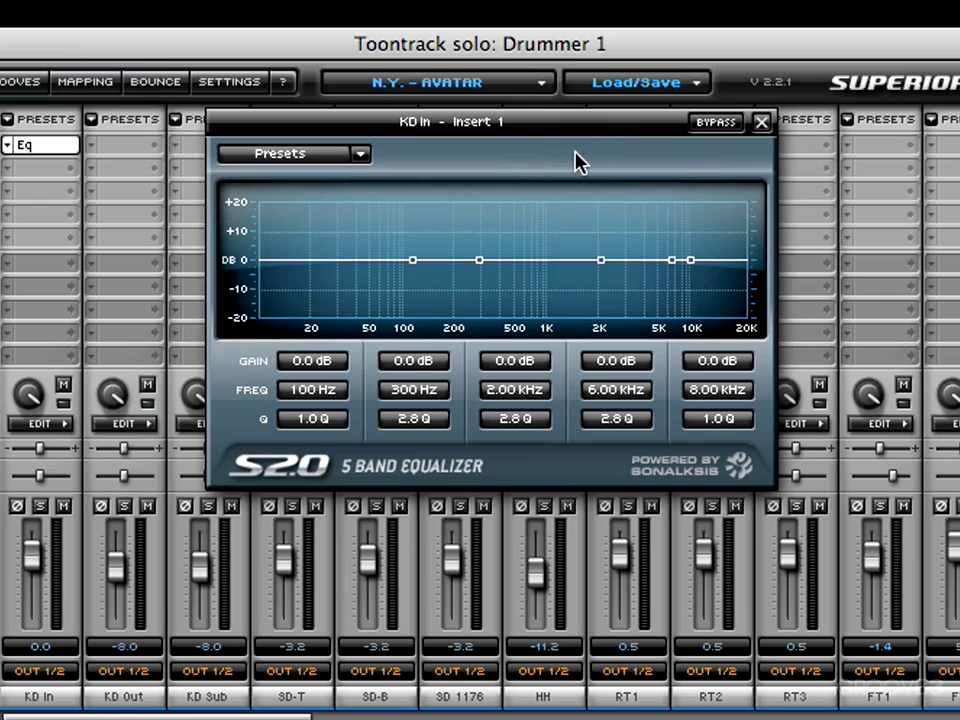
pyautogui.click(718, 124)
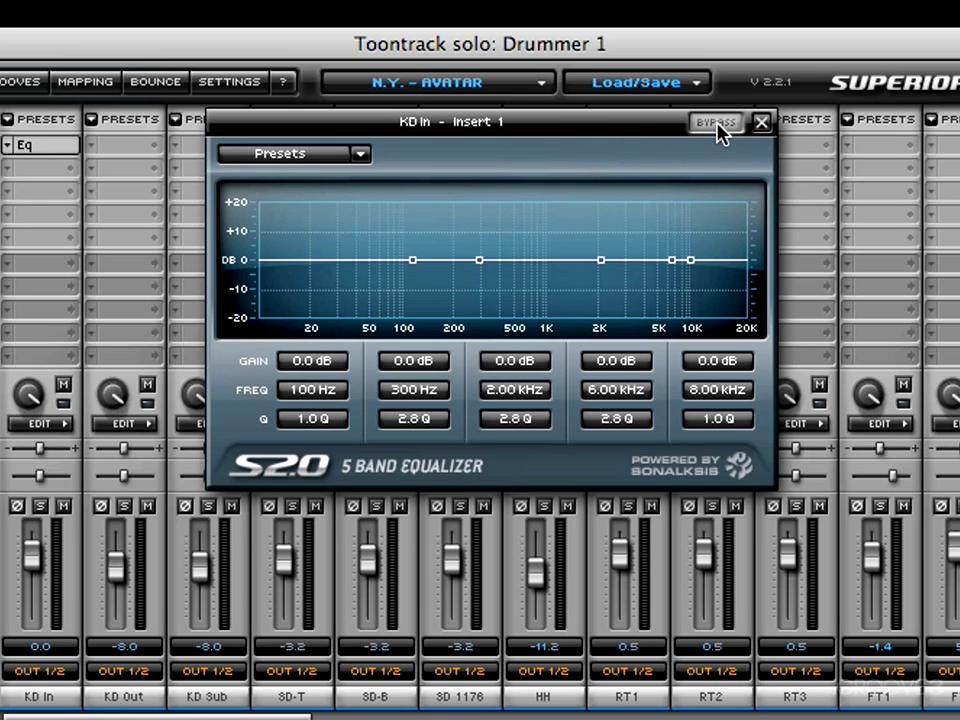
pyautogui.click(718, 124)
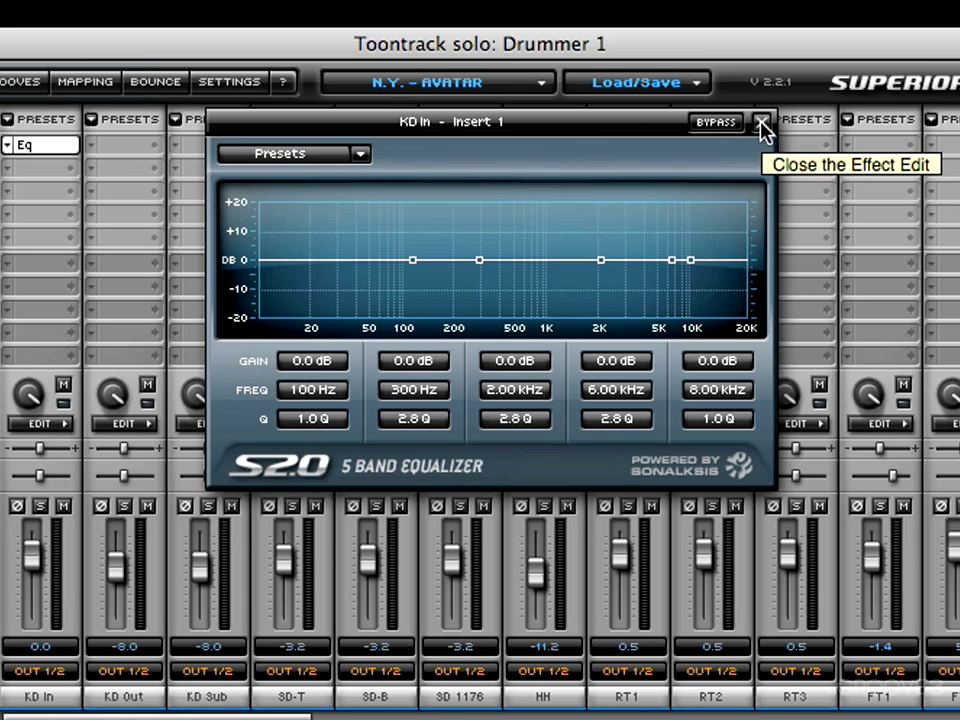
# Step: Swap the KD In insert from the EQ to the Filters effect
pyautogui.click(762, 124)
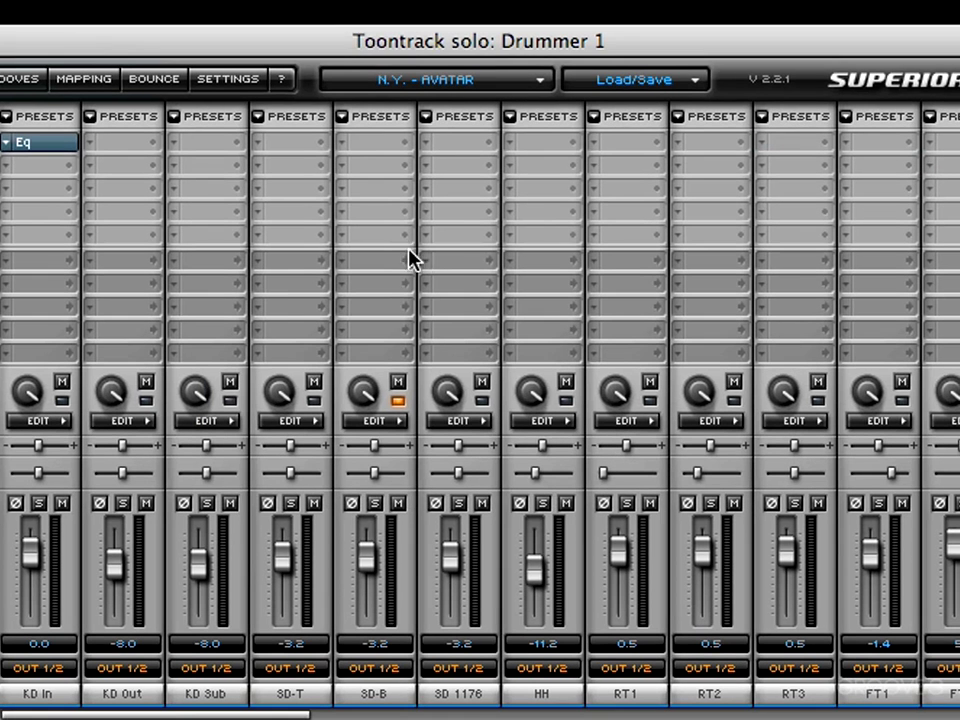
pyautogui.click(8, 145)
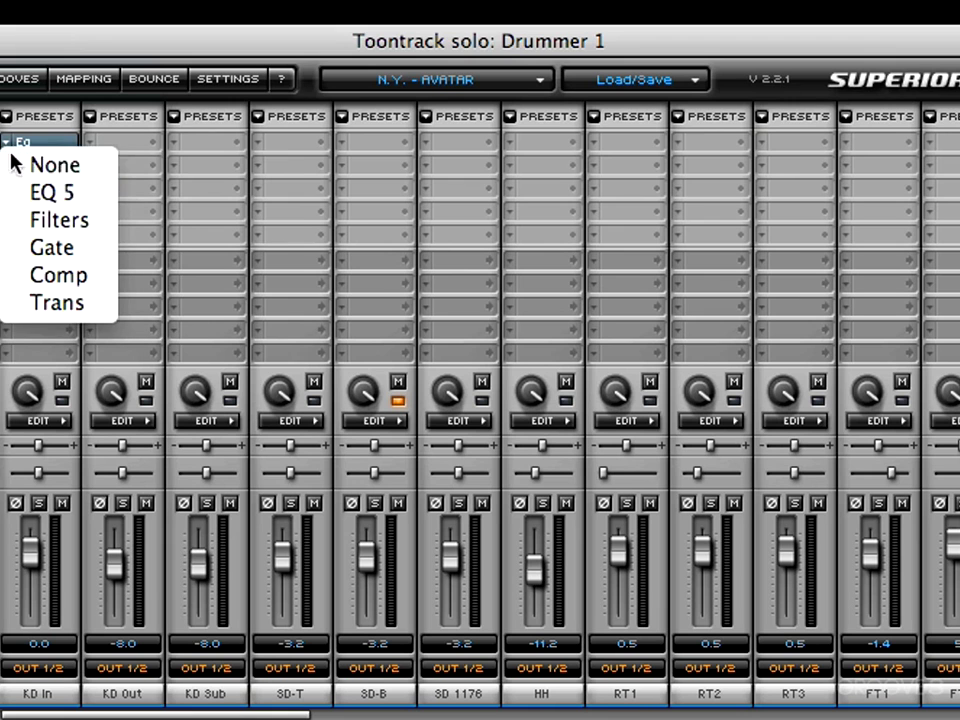
pyautogui.click(41, 220)
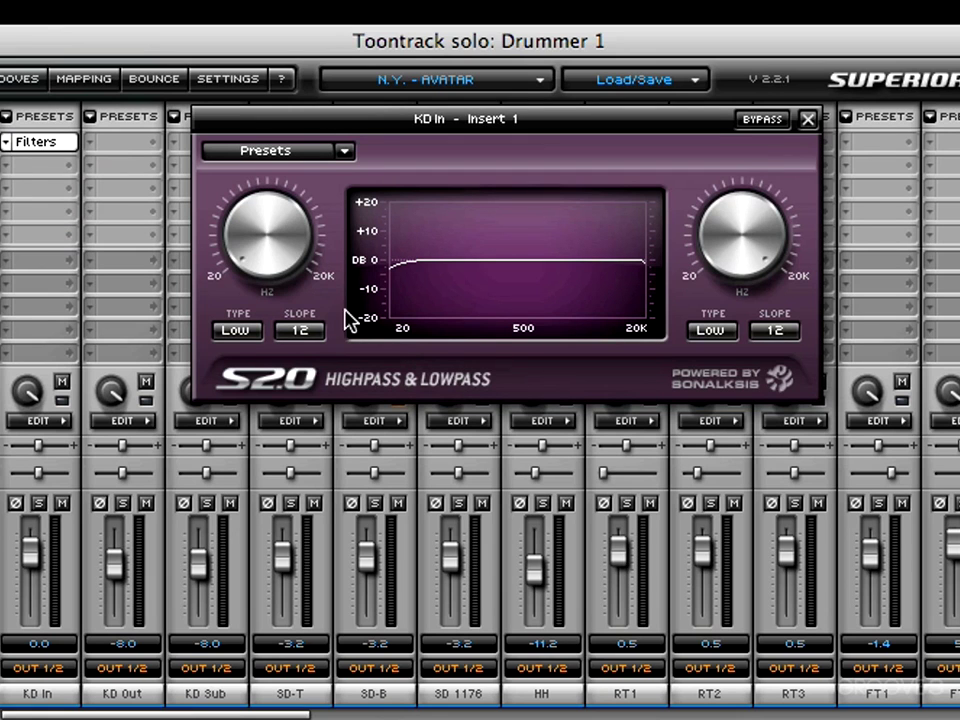
# Step: Sweep the highpass and lowpass cutoffs, then reset them to 20 Hz and 20 kHz
pyautogui.moveTo(245, 261); pyautogui.dragTo(239, 218)
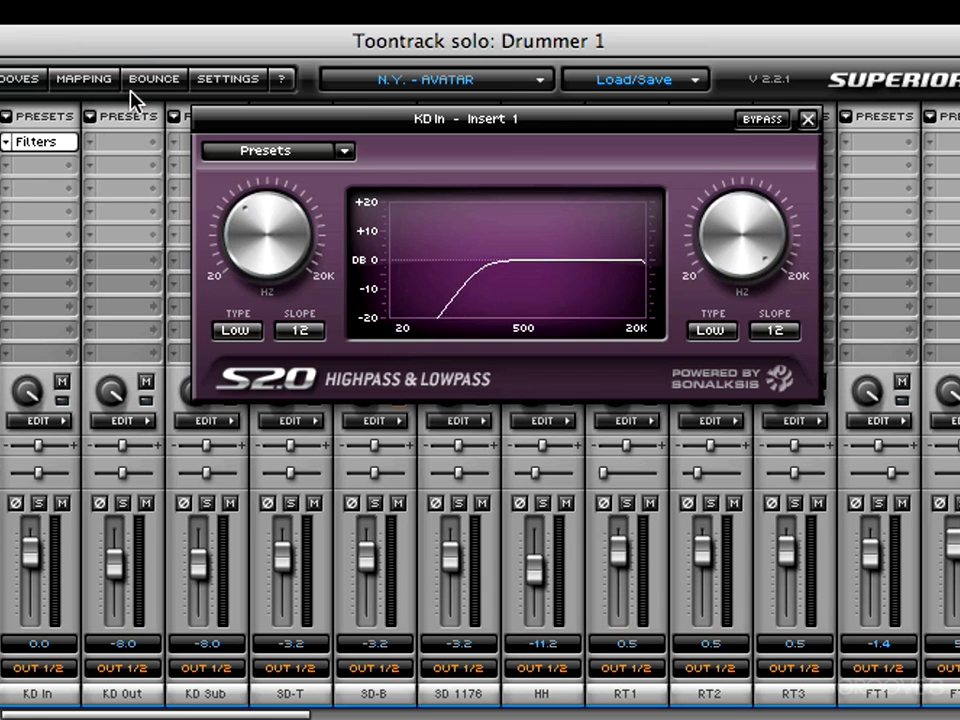
pyautogui.moveTo(767, 260); pyautogui.dragTo(750, 200)
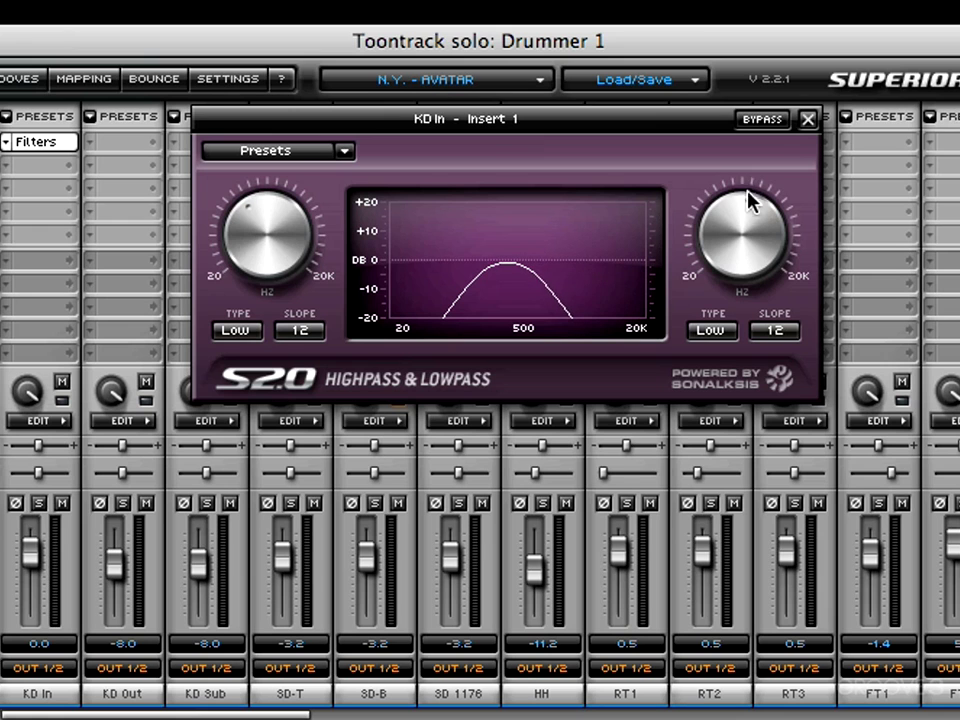
pyautogui.doubleClick(257, 242)
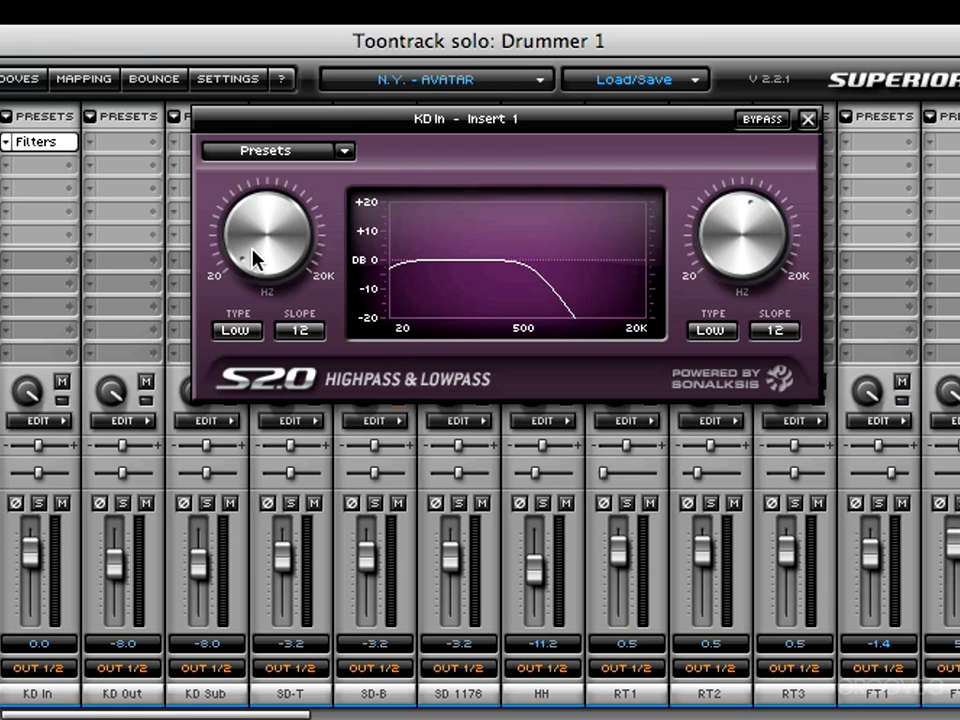
pyautogui.doubleClick(748, 228)
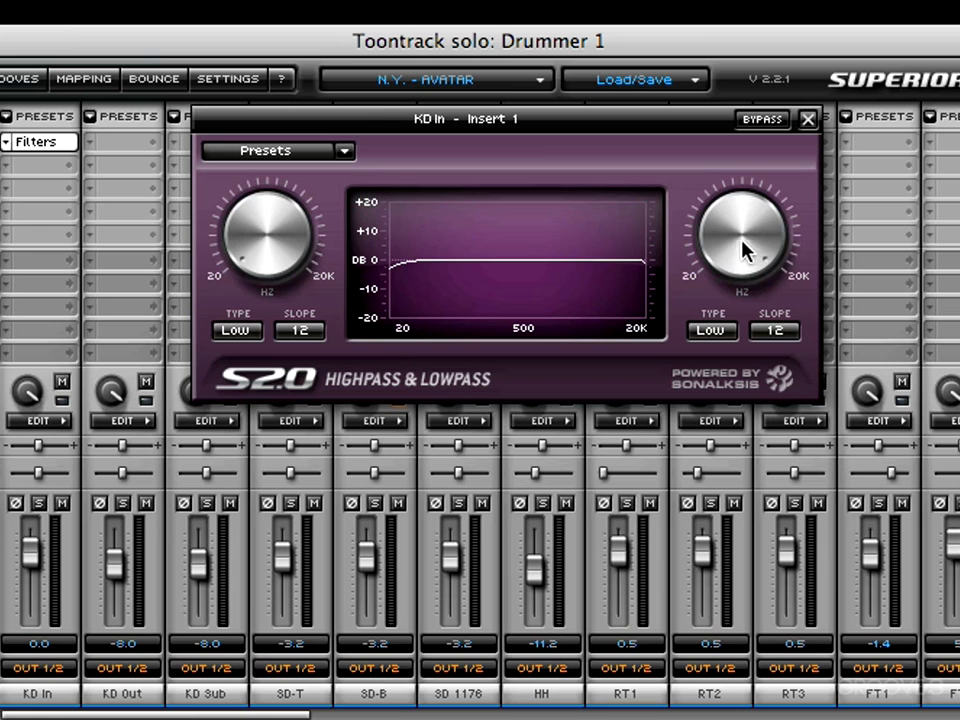
# Step: Try the highpass types Med, High and Rude, raise the cutoff, then settle on Med
pyautogui.click(238, 331)
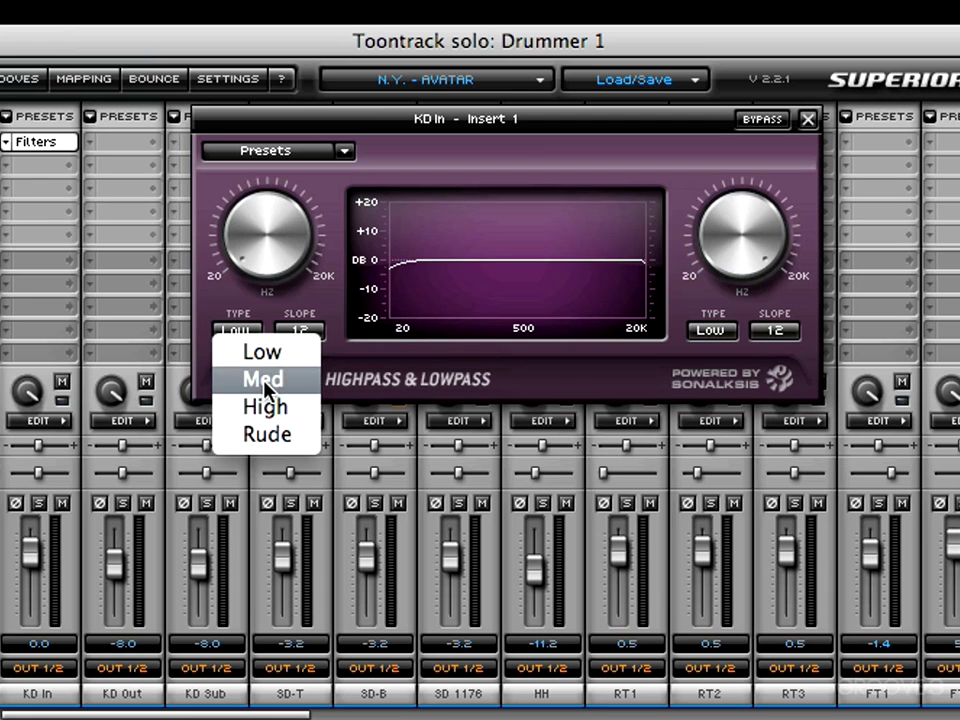
pyautogui.click(267, 390)
pyautogui.click(240, 335)
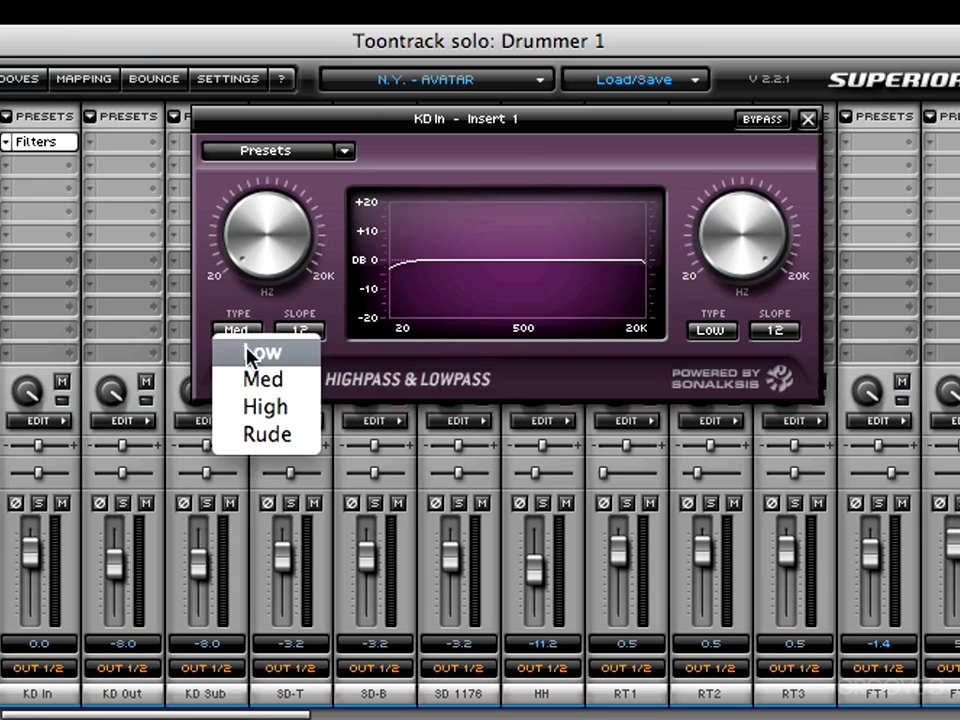
pyautogui.click(256, 406)
pyautogui.click(240, 338)
pyautogui.click(267, 436)
pyautogui.moveTo(253, 264); pyautogui.dragTo(243, 224)
pyautogui.click(238, 331)
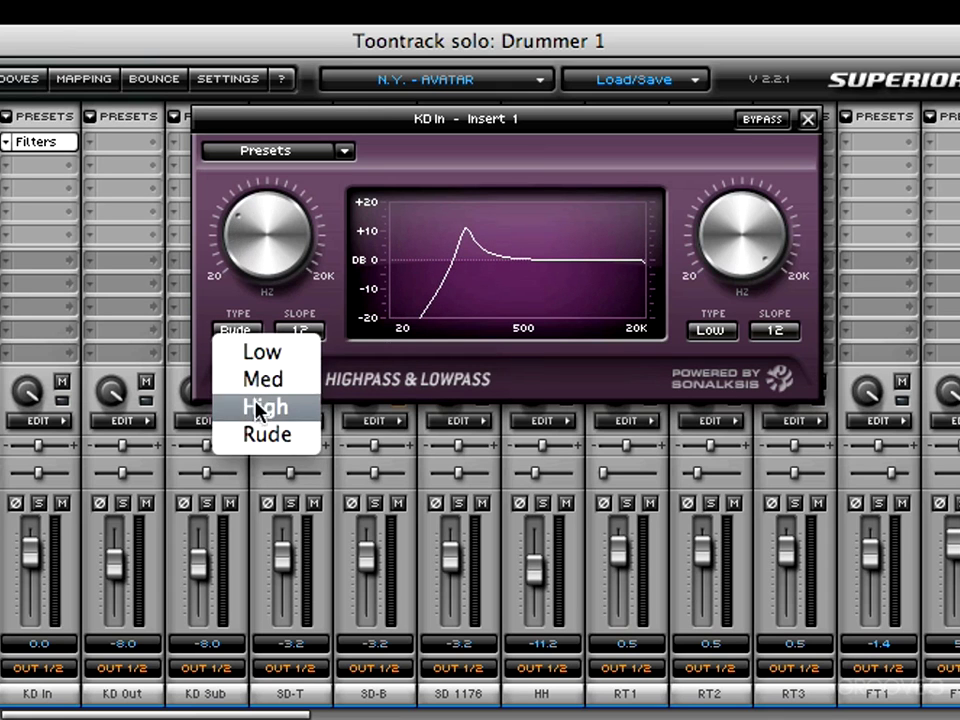
pyautogui.click(262, 379)
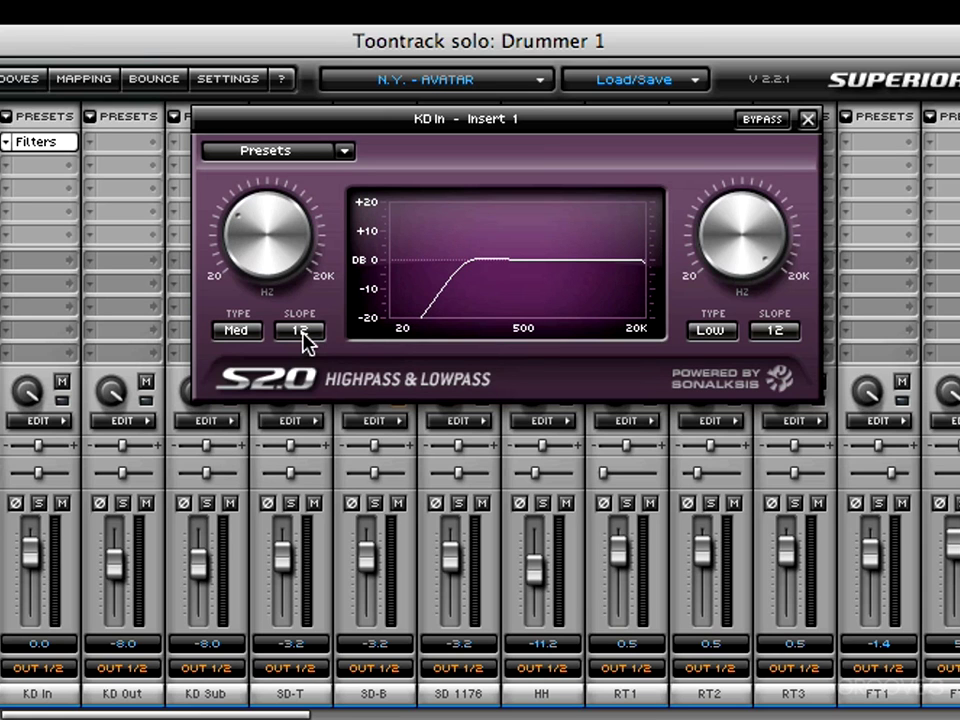
# Step: Set the highpass slope to 24, then 48, and raise the cutoff further
pyautogui.click(301, 334)
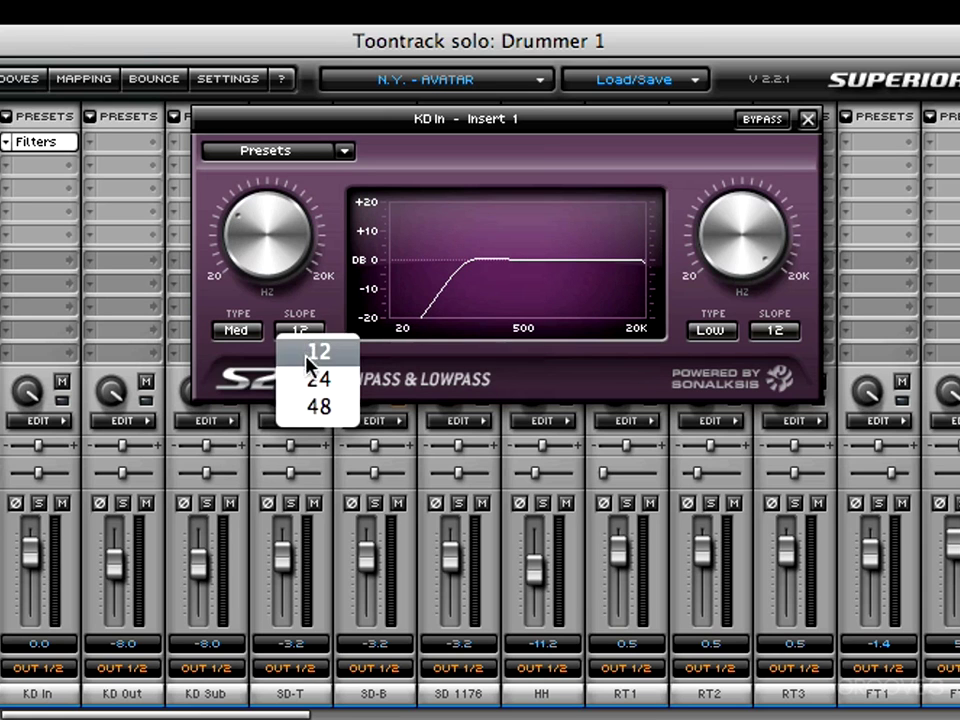
pyautogui.click(314, 378)
pyautogui.click(312, 334)
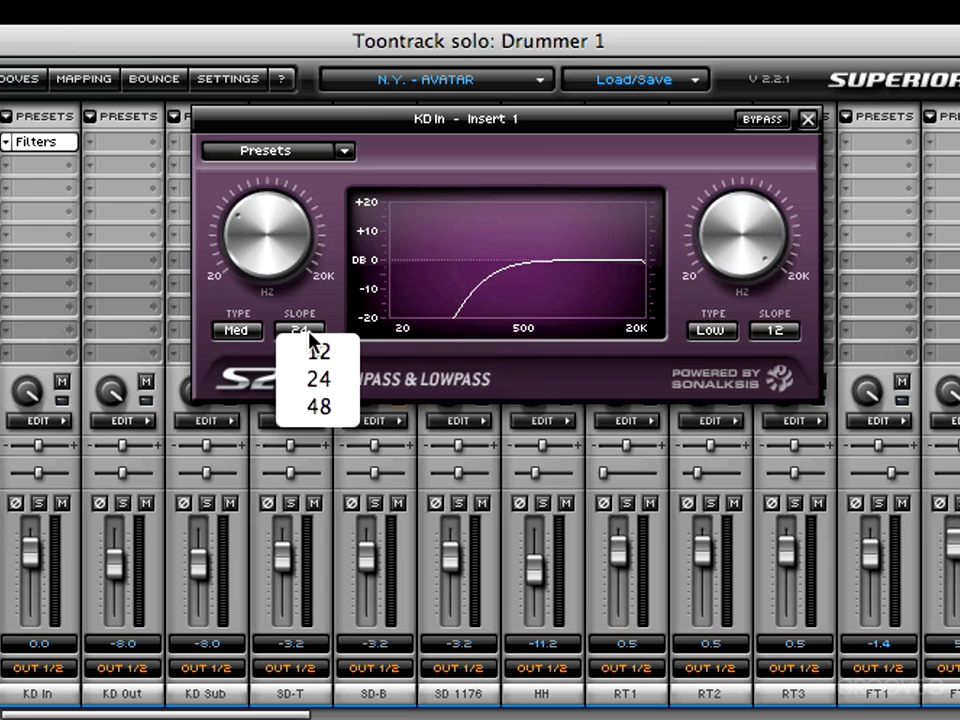
pyautogui.click(329, 407)
pyautogui.moveTo(261, 229); pyautogui.dragTo(328, 208)
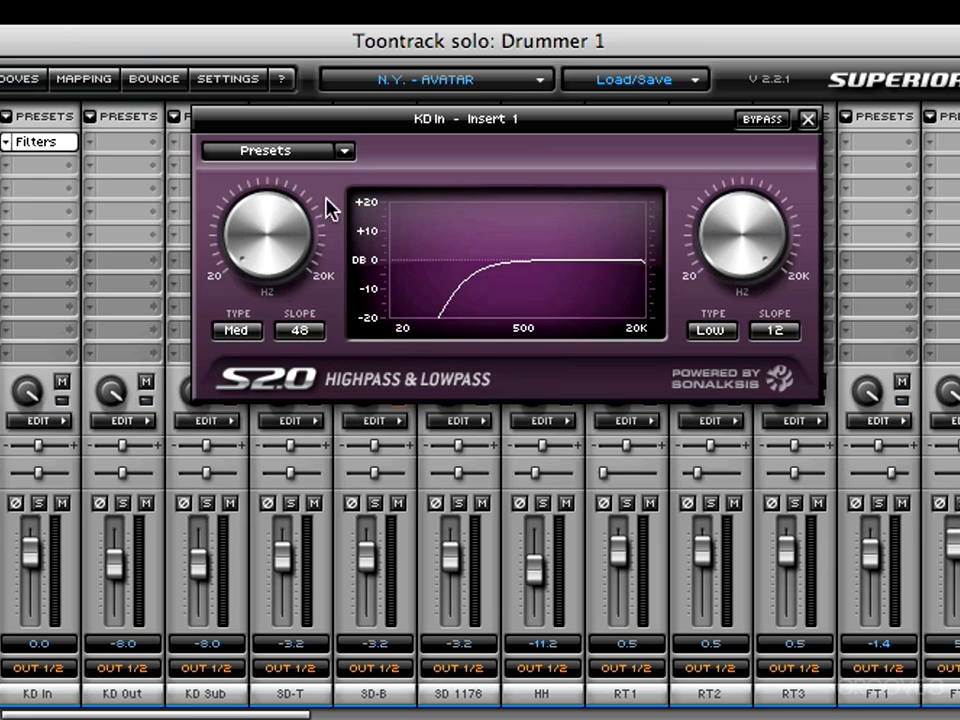
# Step: Load the Default filter preset, toggle bypass off and on, and close the filter editor
pyautogui.click(268, 152)
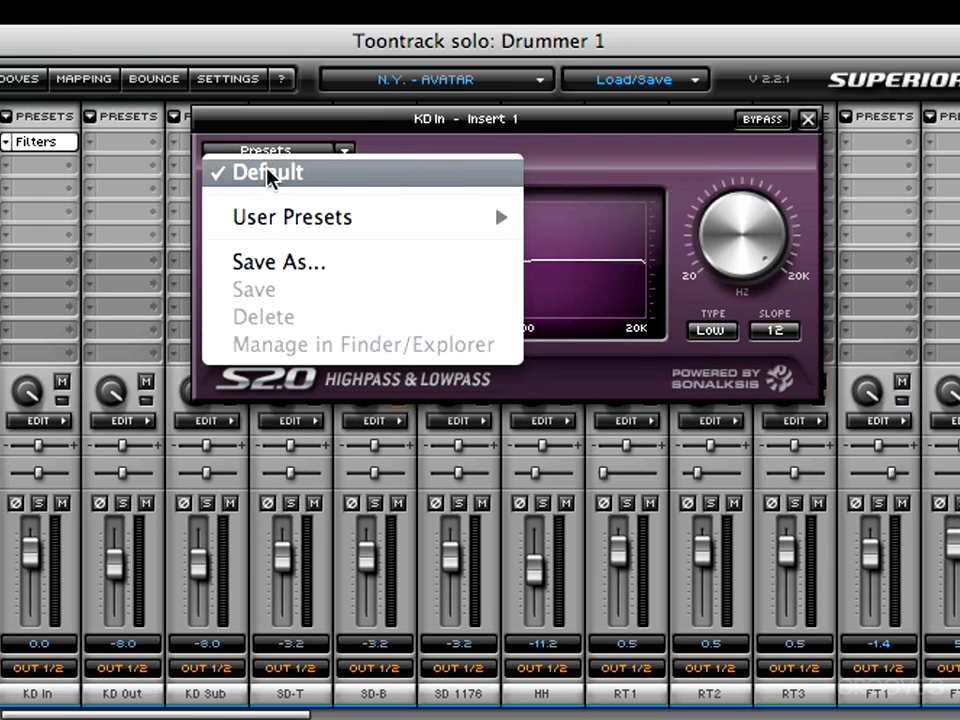
pyautogui.click(269, 175)
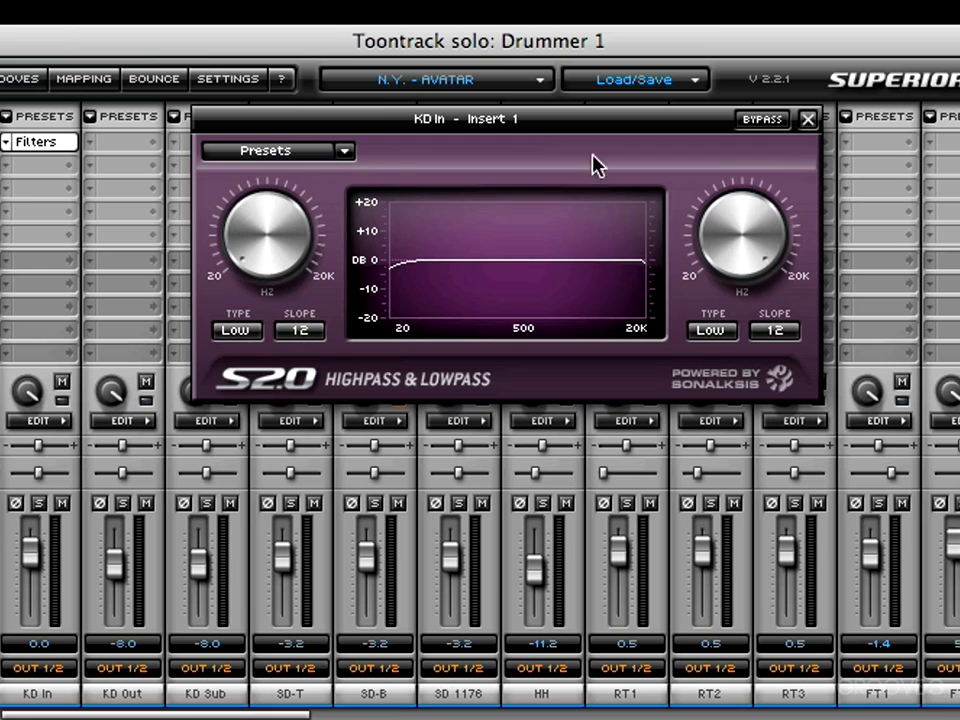
pyautogui.click(272, 153)
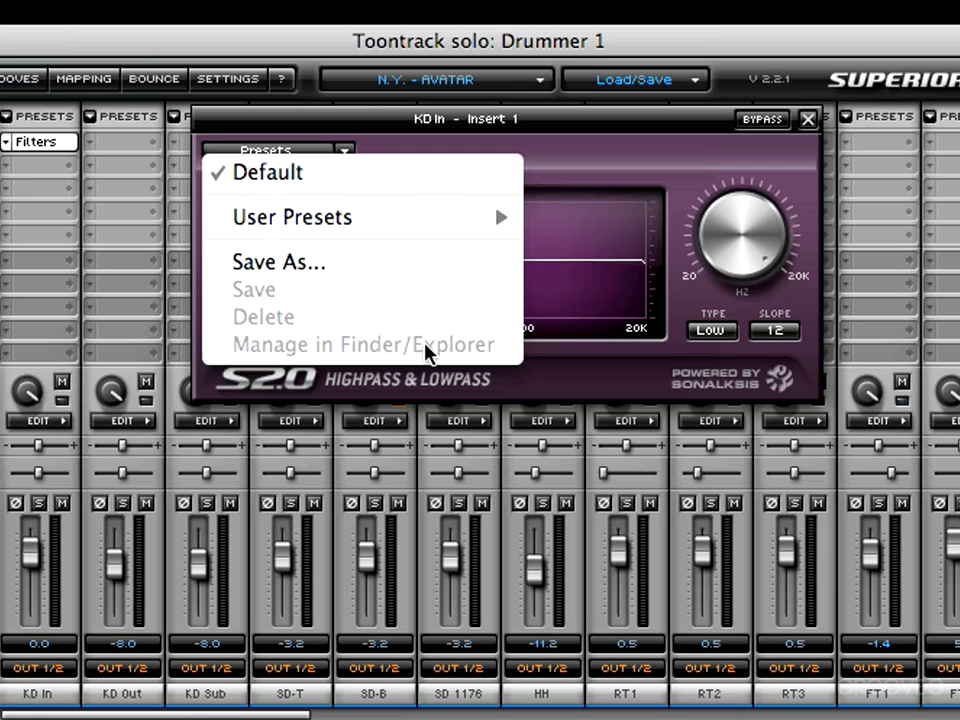
pyautogui.click(523, 183)
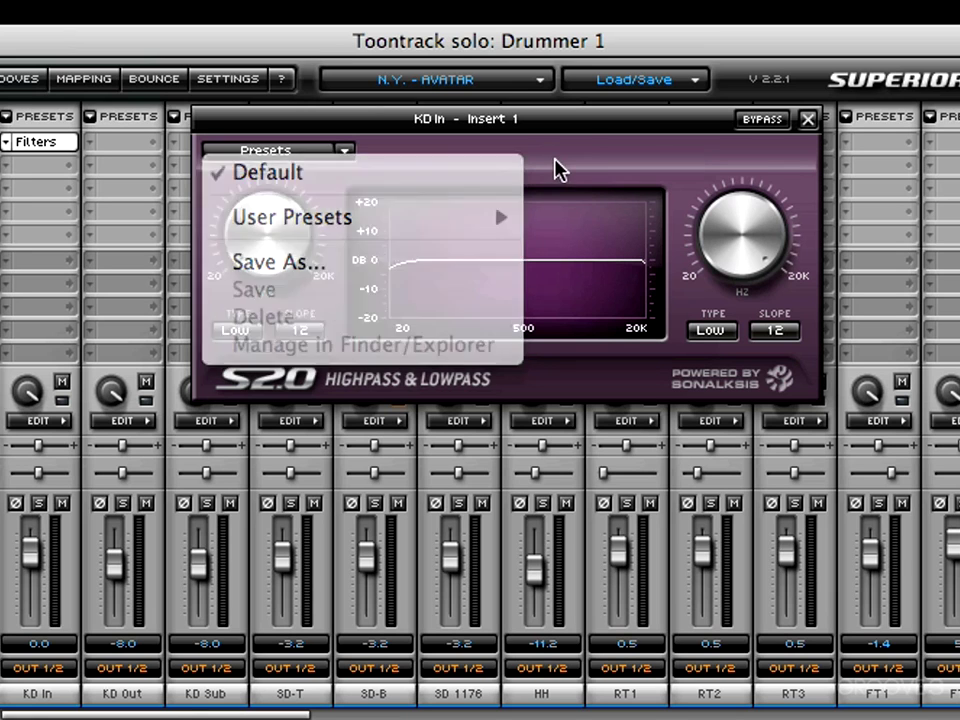
pyautogui.click(763, 121)
pyautogui.click(763, 121)
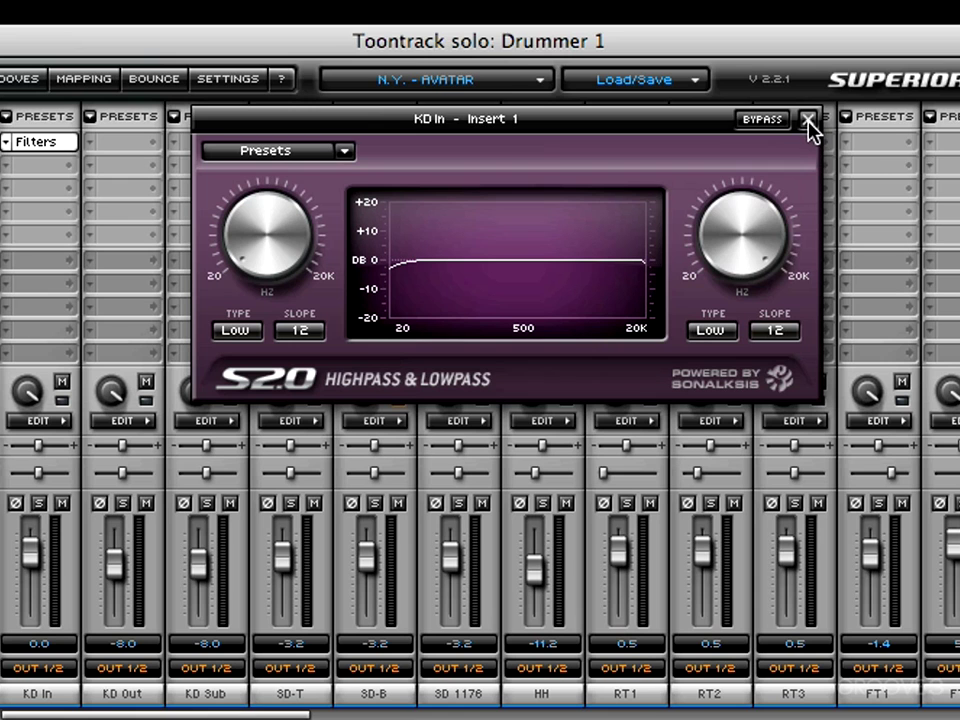
pyautogui.click(808, 121)
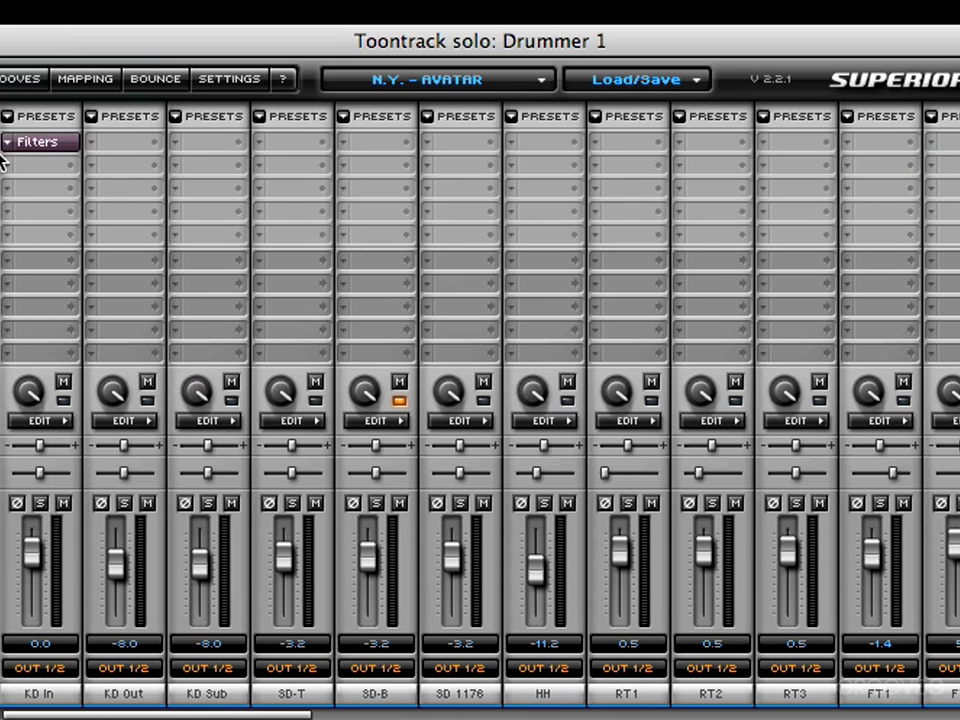
# Step: Swap KD In's insert to the Gate, try threshold settings, and return it to -80.0 dB
pyautogui.click(6, 143)
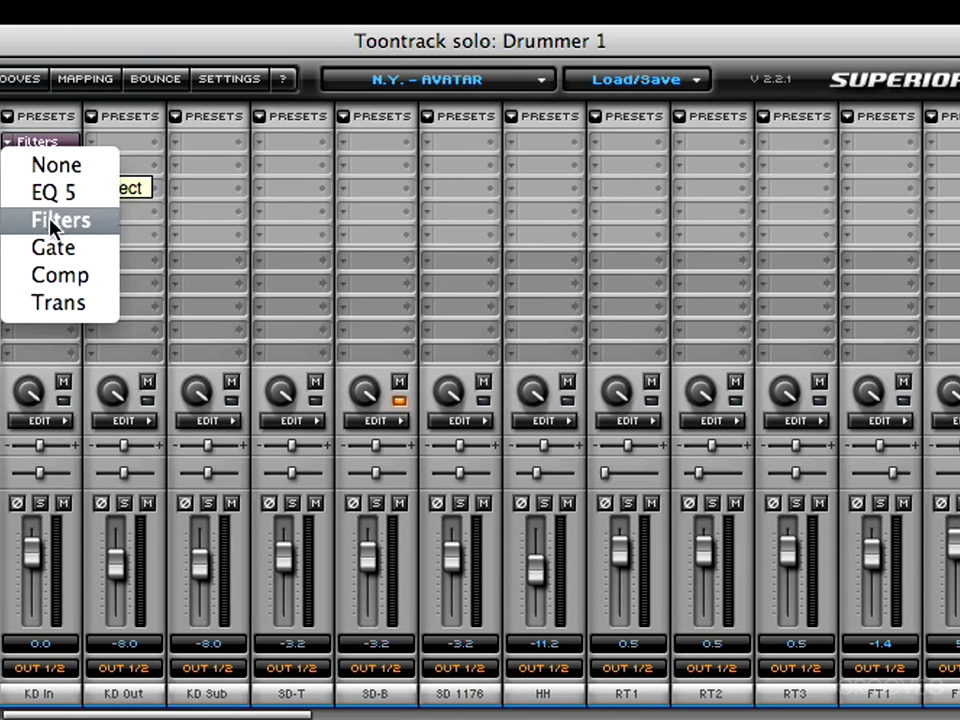
pyautogui.click(58, 250)
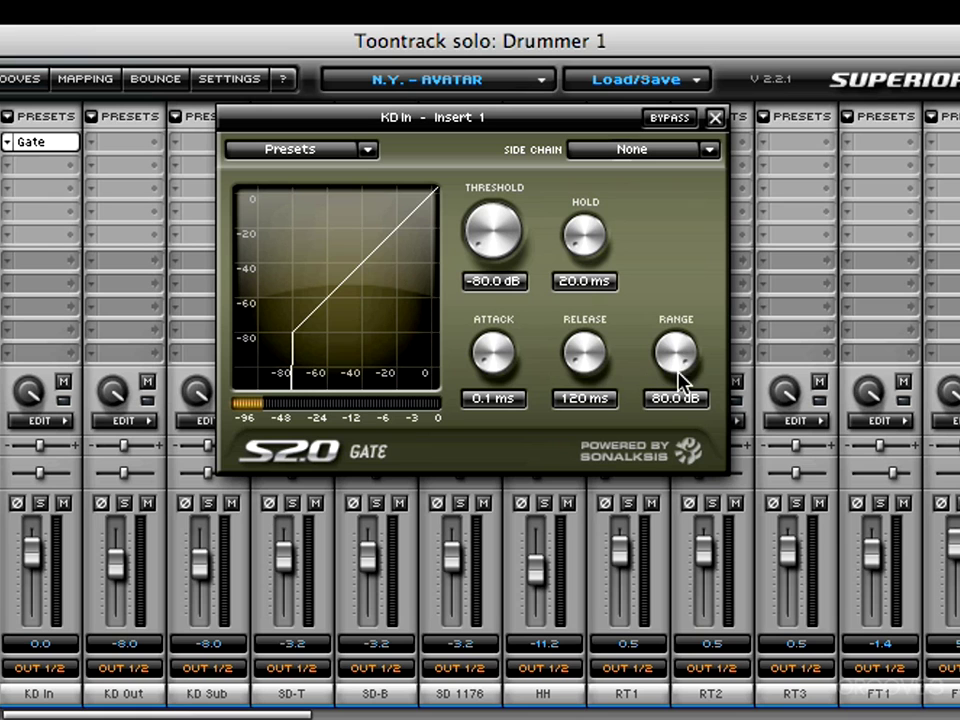
pyautogui.moveTo(484, 256); pyautogui.dragTo(480, 230)
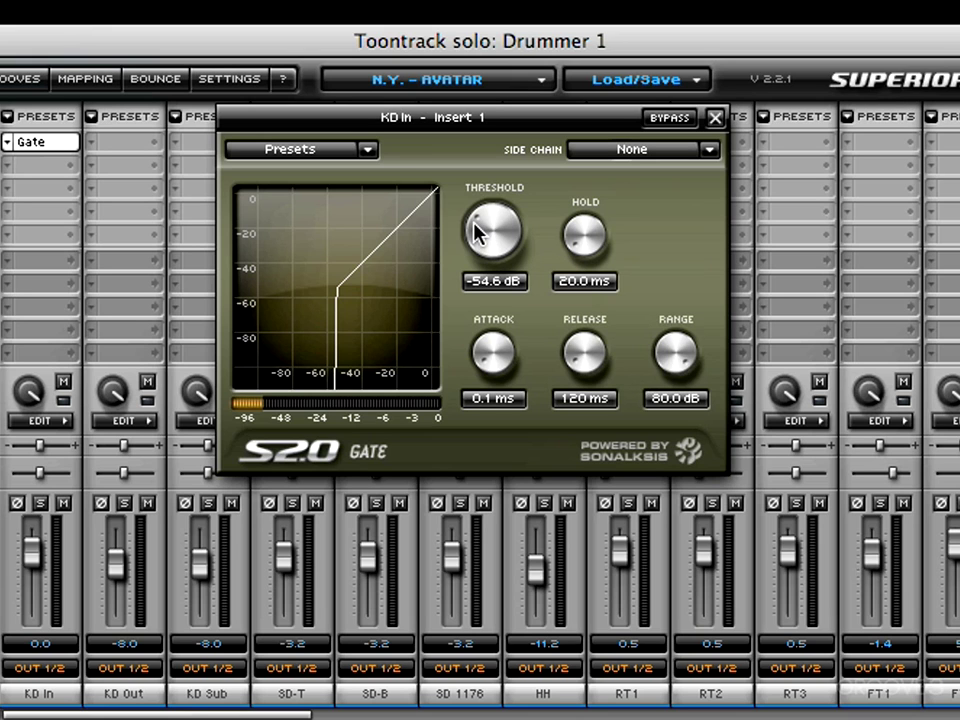
pyautogui.moveTo(478, 226); pyautogui.dragTo(302, 133)
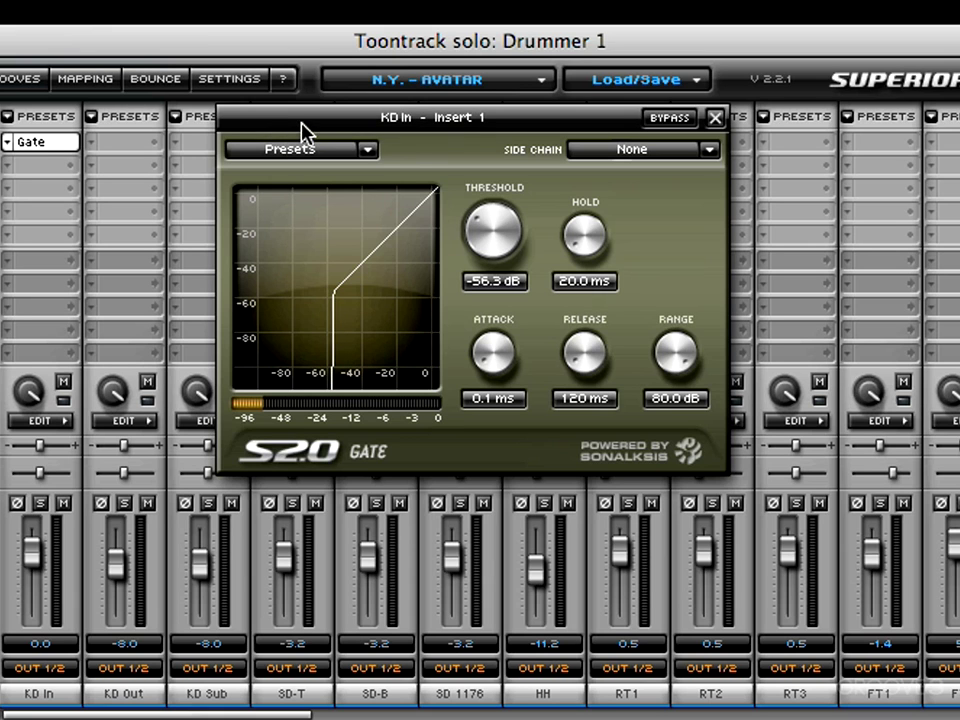
pyautogui.keyDown('alt'); pyautogui.click(487, 238); pyautogui.keyUp('alt')
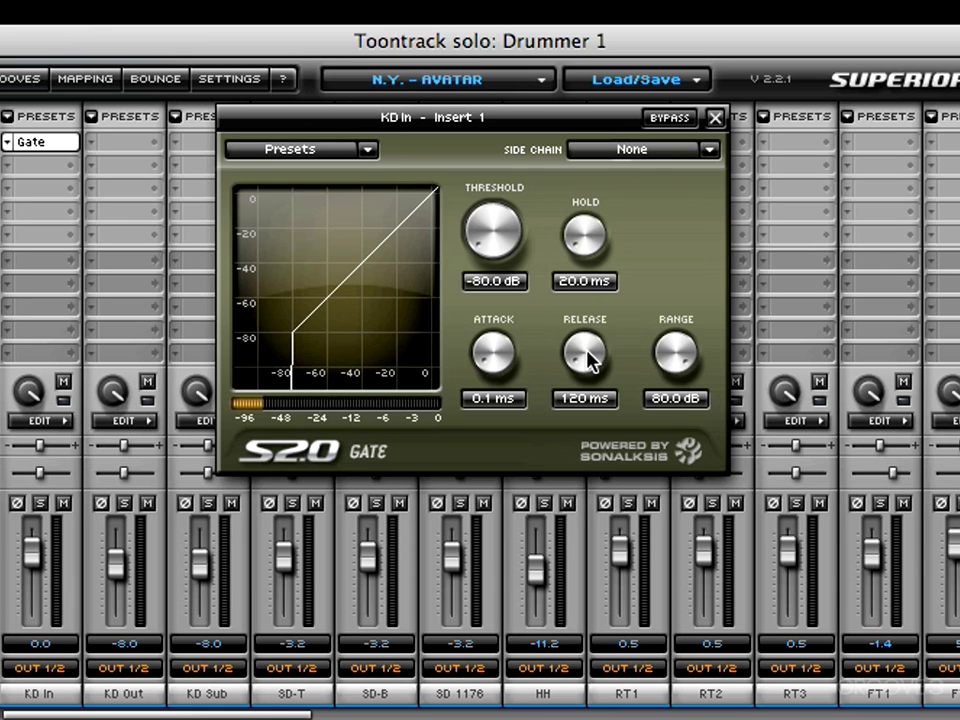
# Step: Bring the gate release down to 80.0 ms
pyautogui.scroll(6, 588, 358)
pyautogui.scroll(-5, 588, 357)
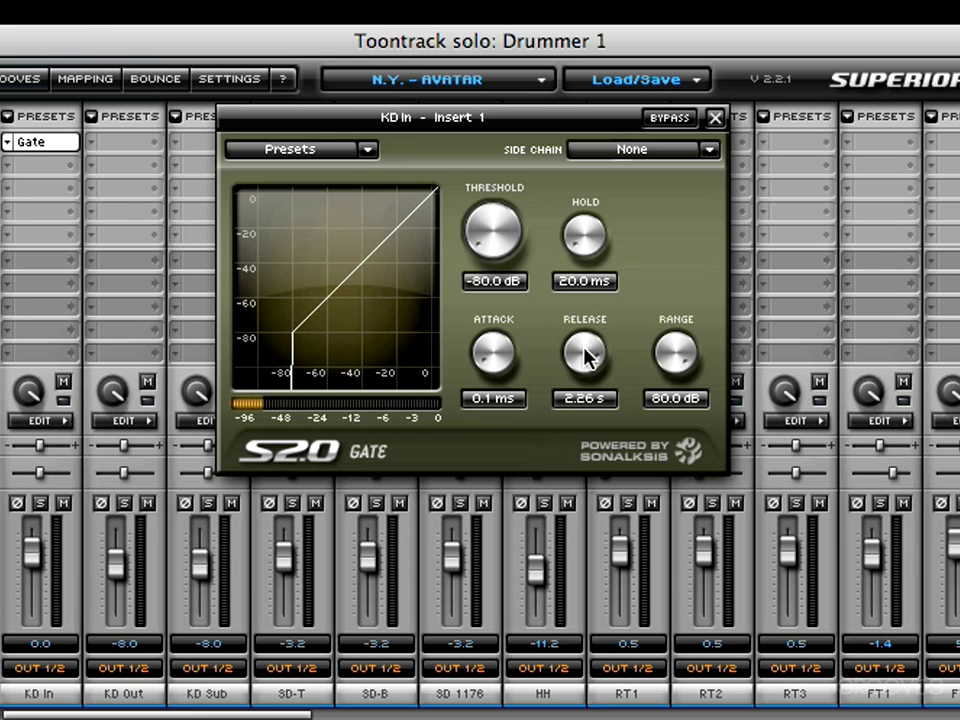
pyautogui.scroll(-6, 587, 357)
pyautogui.scroll(-6, 584, 350)
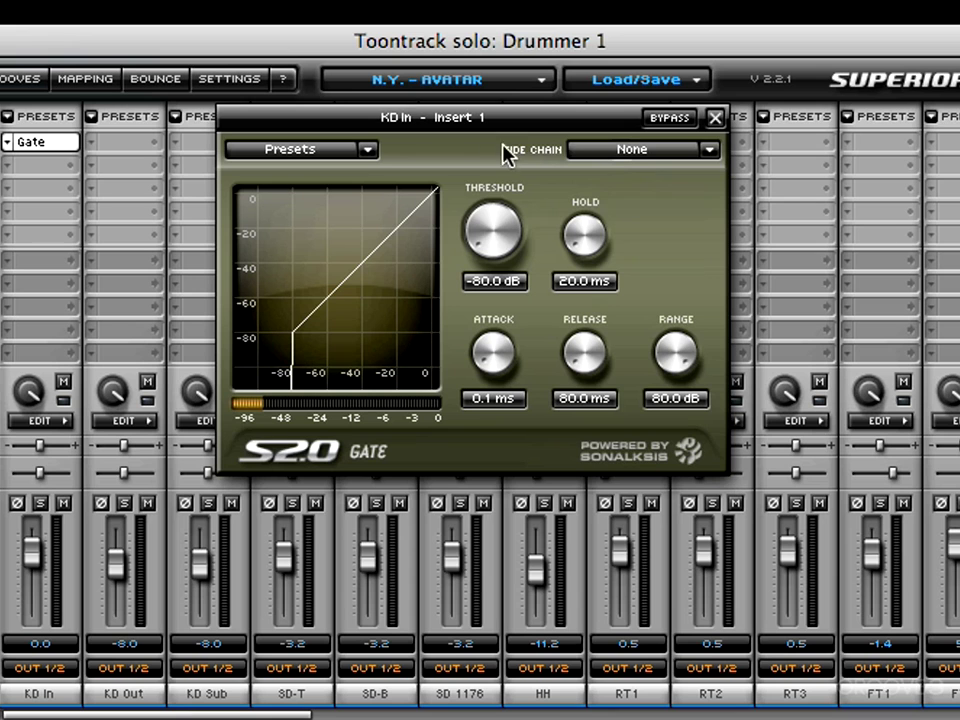
# Step: Set the KD In gate's side chain source to Bus 1/2
pyautogui.click(632, 152)
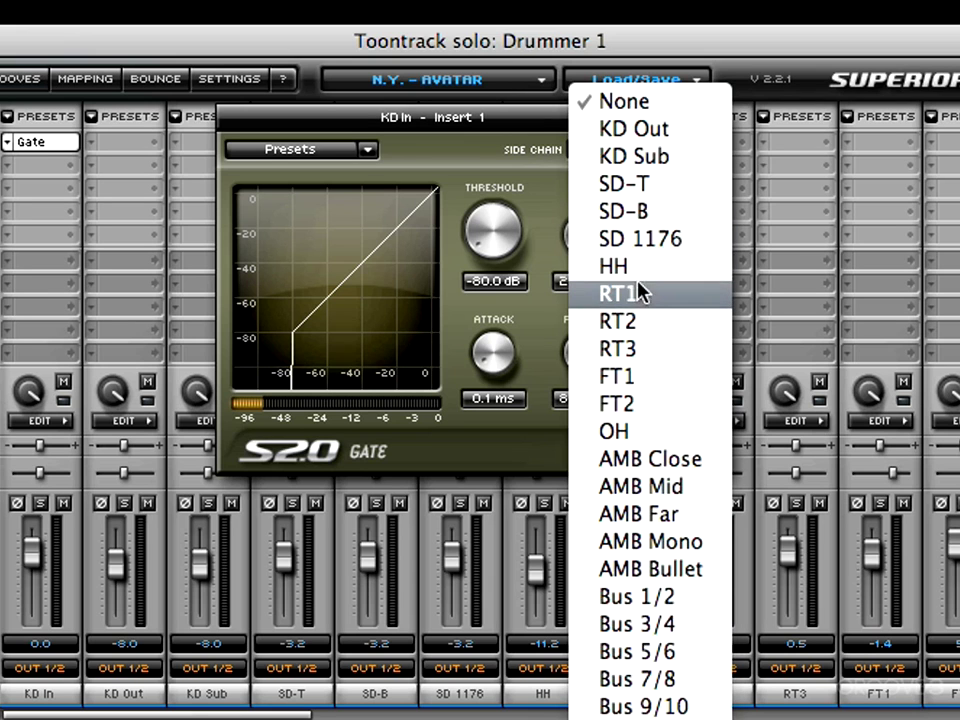
pyautogui.click(648, 596)
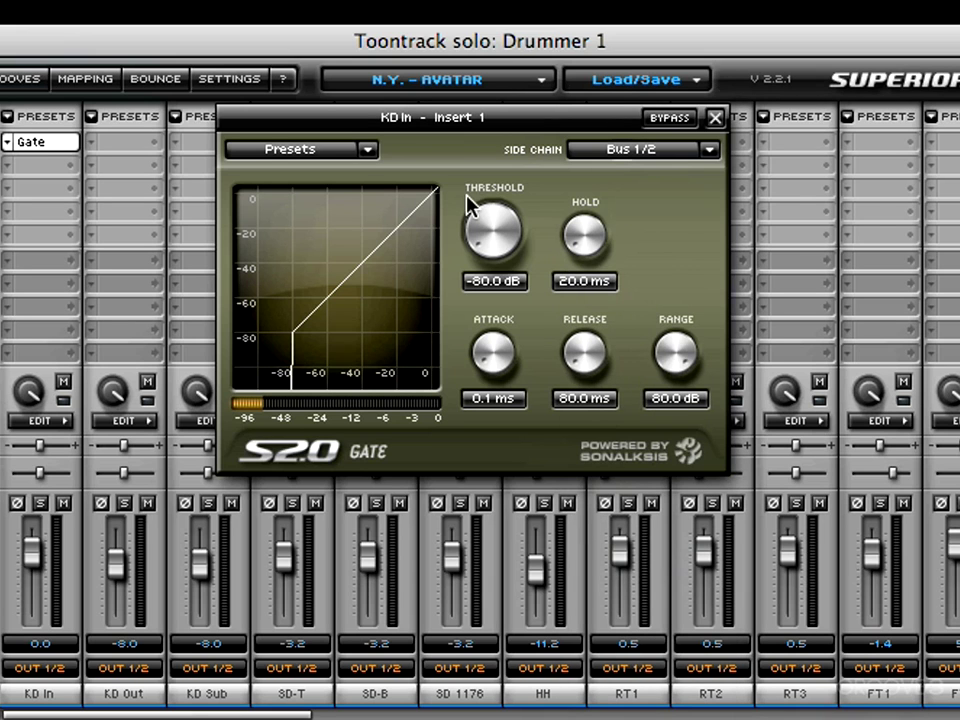
pyautogui.click(370, 152)
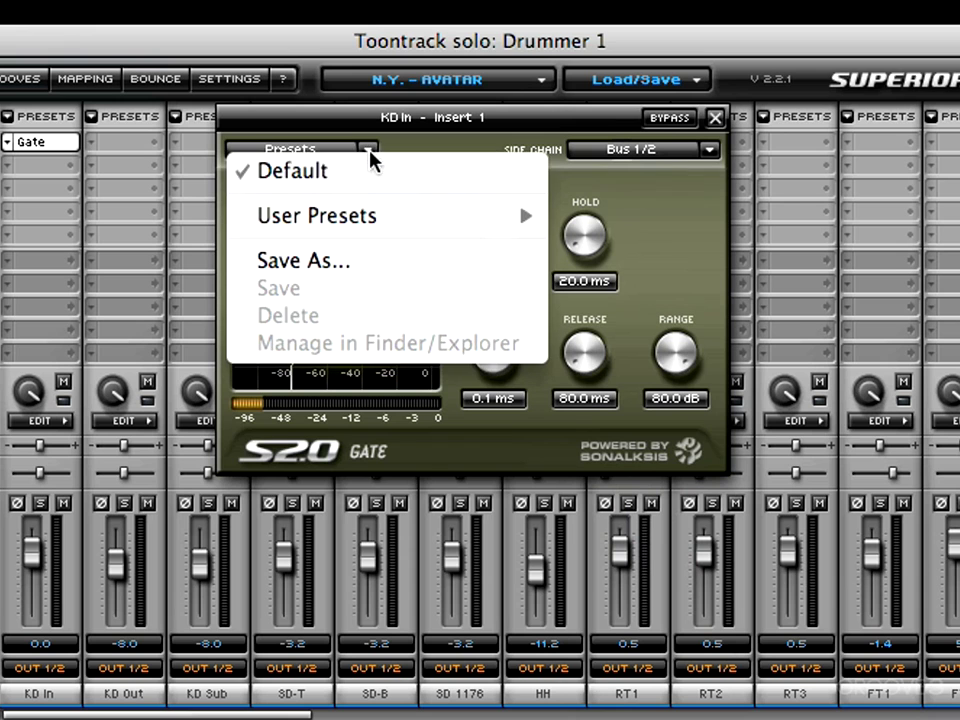
# Step: Load the gate's Default preset, restoring 120 ms release and -80.0 dB threshold
pyautogui.click(291, 176)
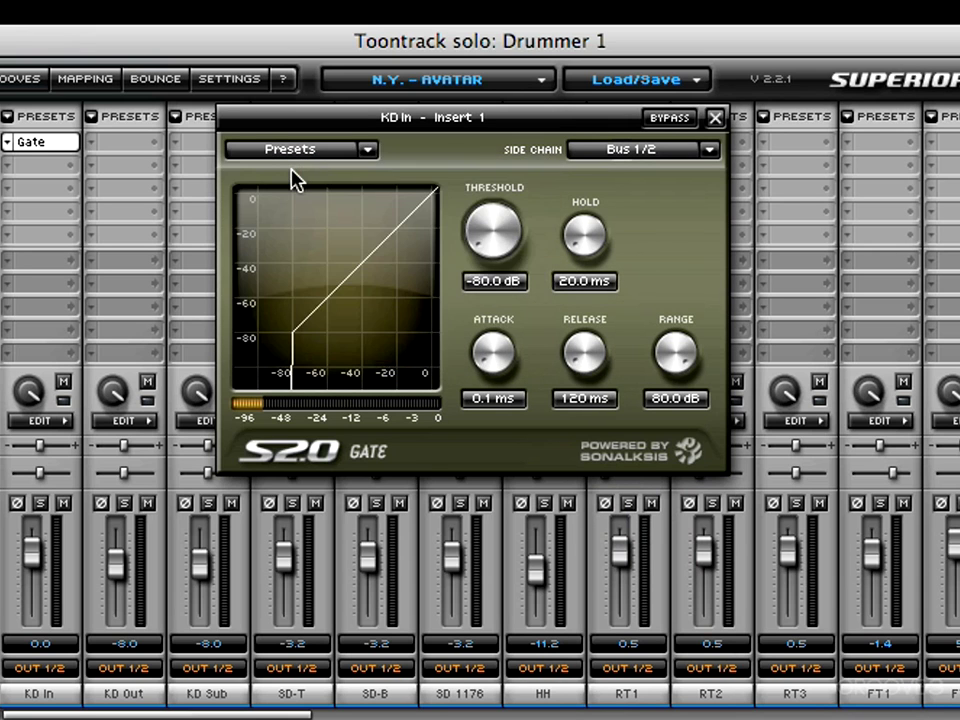
pyautogui.click(368, 150)
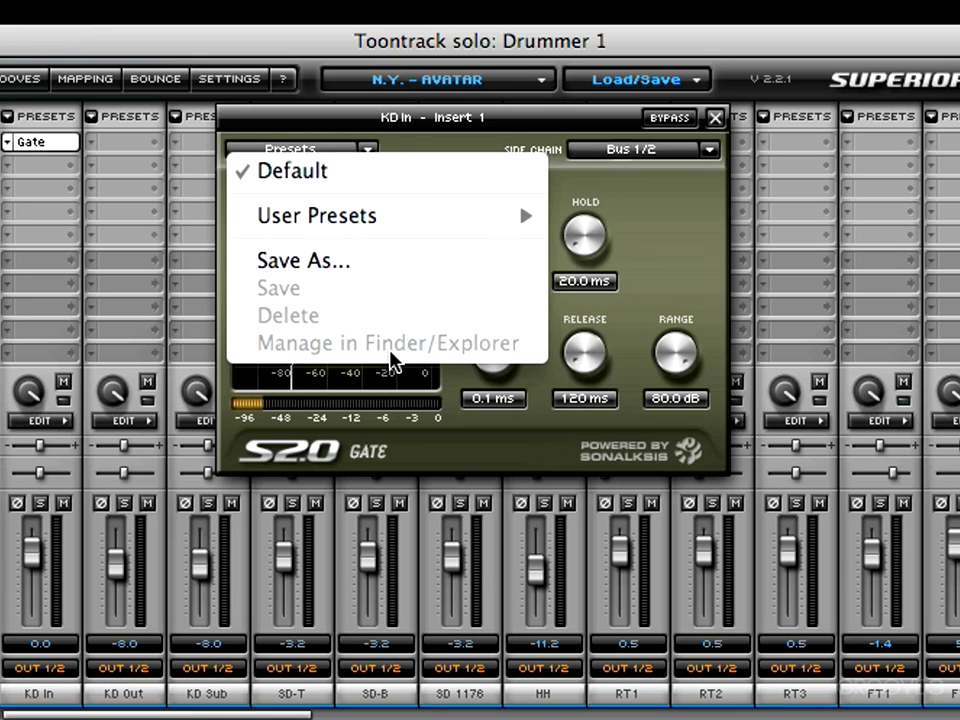
pyautogui.click(646, 296)
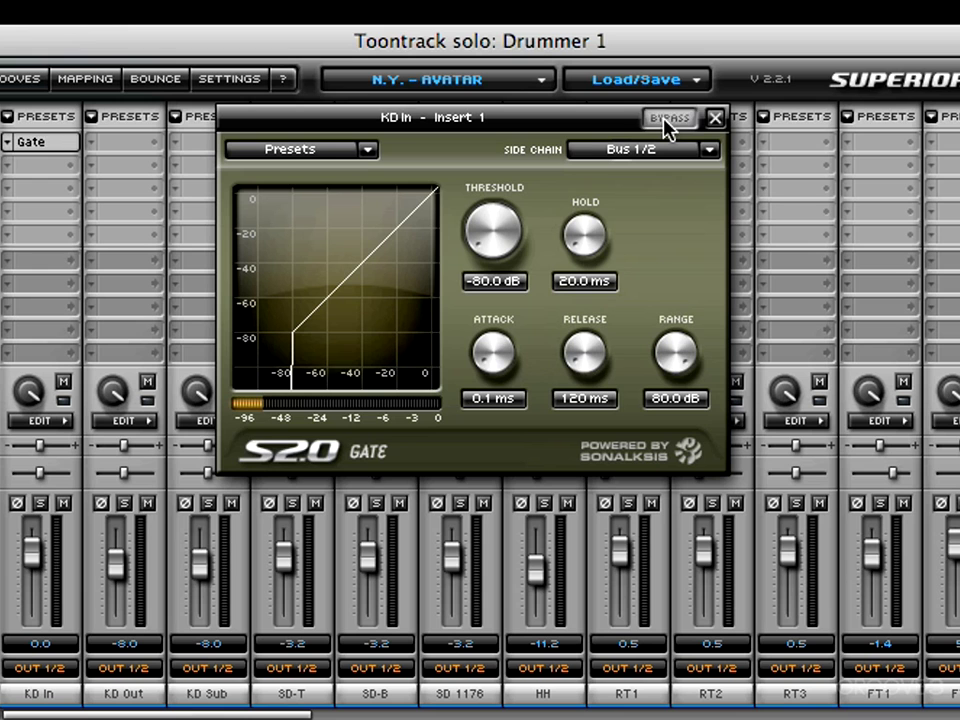
# Step: Remove the gate from KD In and put the S2.0 Compressor on OH's Insert 2
pyautogui.click(714, 120)
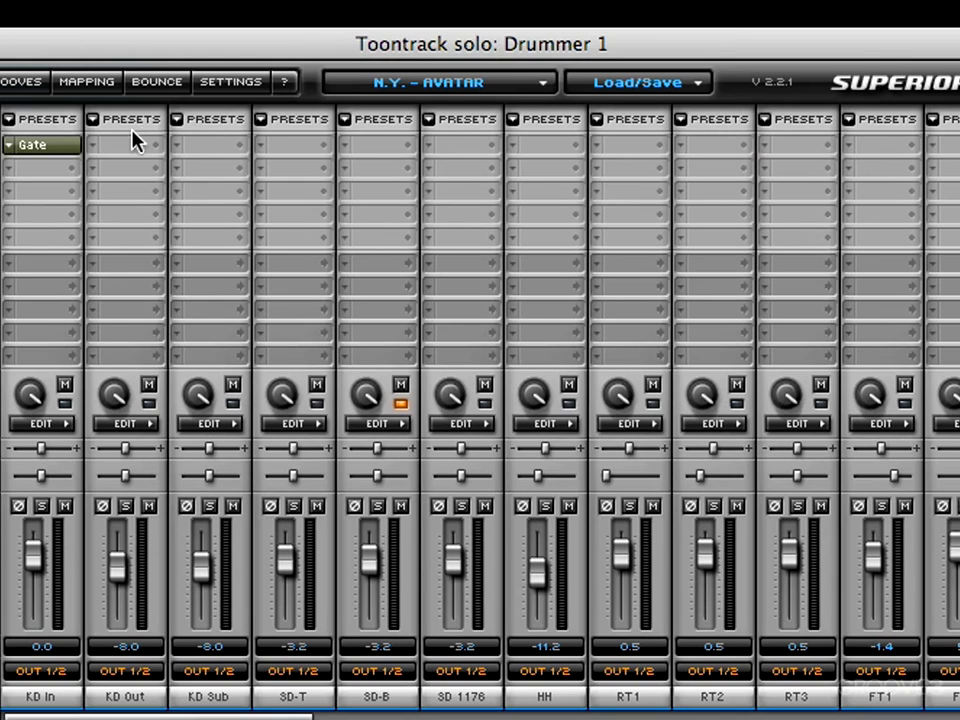
pyautogui.click(14, 148)
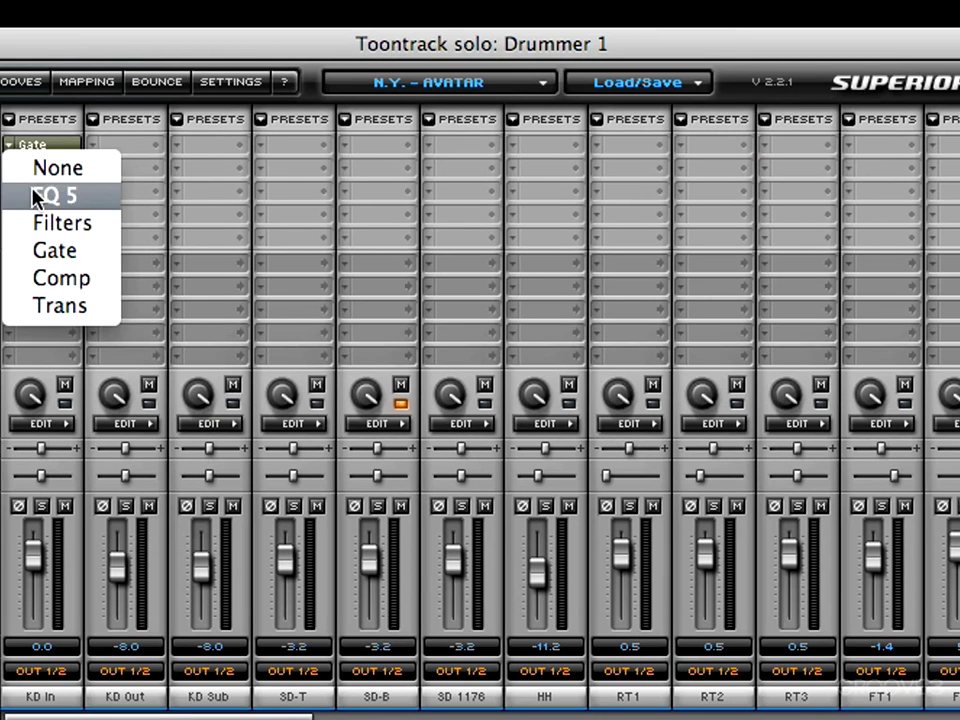
pyautogui.click(36, 178)
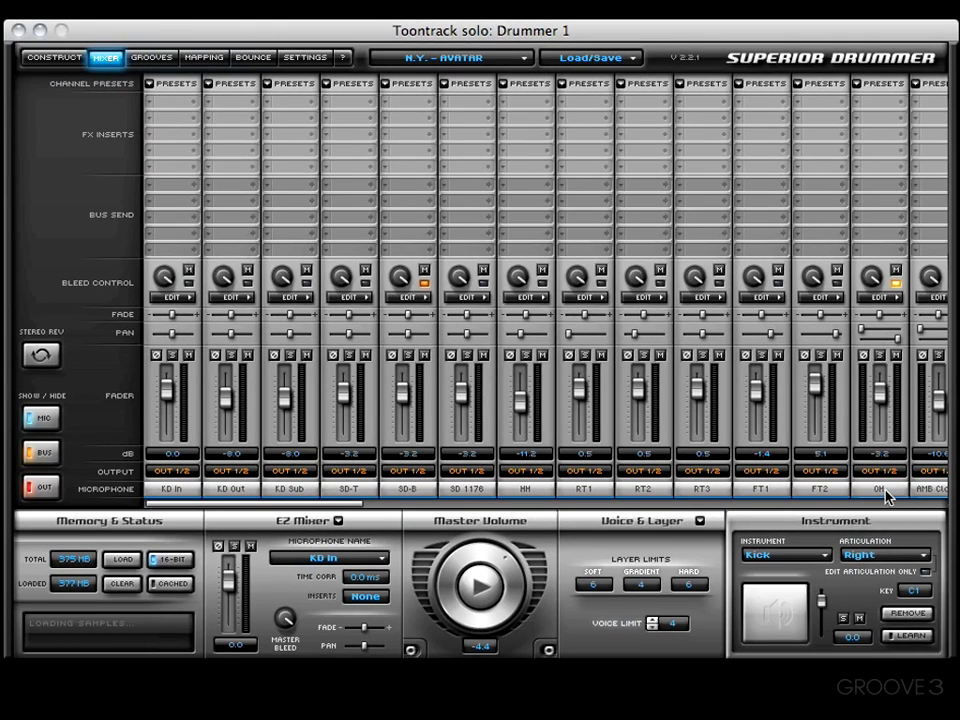
pyautogui.click(857, 122)
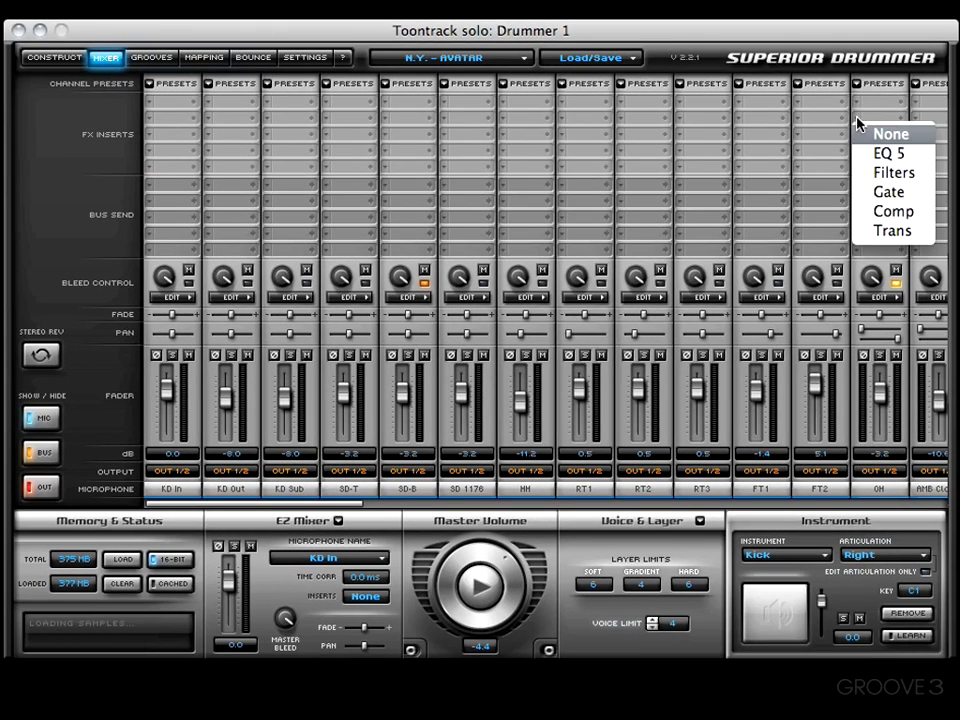
pyautogui.click(897, 219)
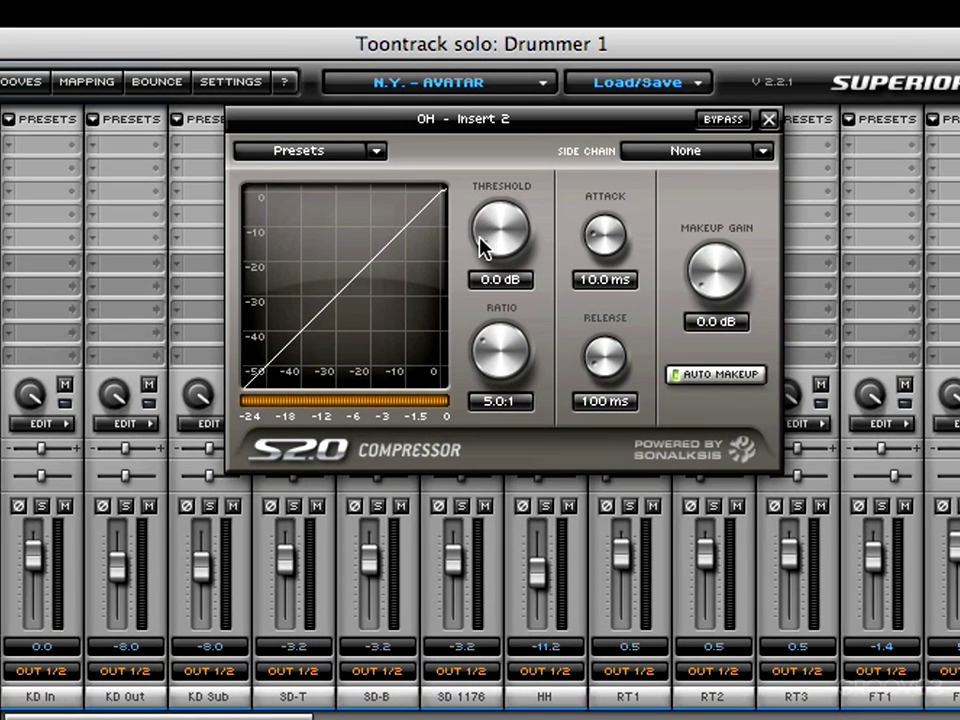
# Step: Set compressor threshold -6.6 dB, attack 13.1 ms, release 50.0 ms and makeup gain 4.0 dB
pyautogui.moveTo(481, 241); pyautogui.dragTo(495, 283)
pyautogui.moveTo(490, 335); pyautogui.dragTo(499, 326)
pyautogui.moveTo(617, 355); pyautogui.dragTo(607, 335)
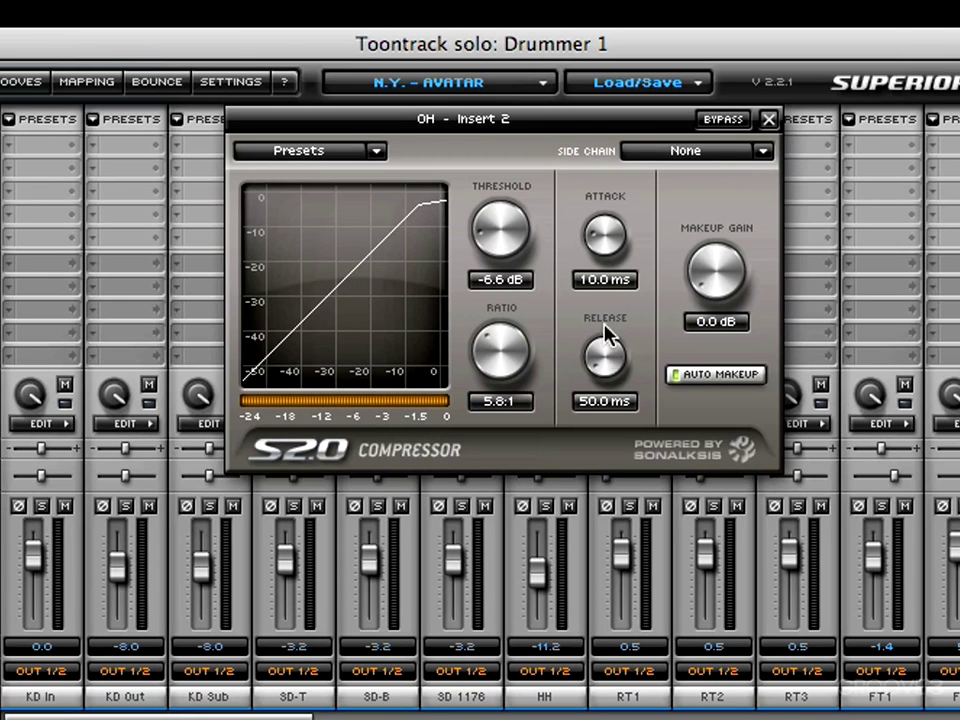
pyautogui.moveTo(608, 229); pyautogui.dragTo(610, 227)
pyautogui.moveTo(699, 272); pyautogui.dragTo(707, 251)
pyautogui.click(699, 386)
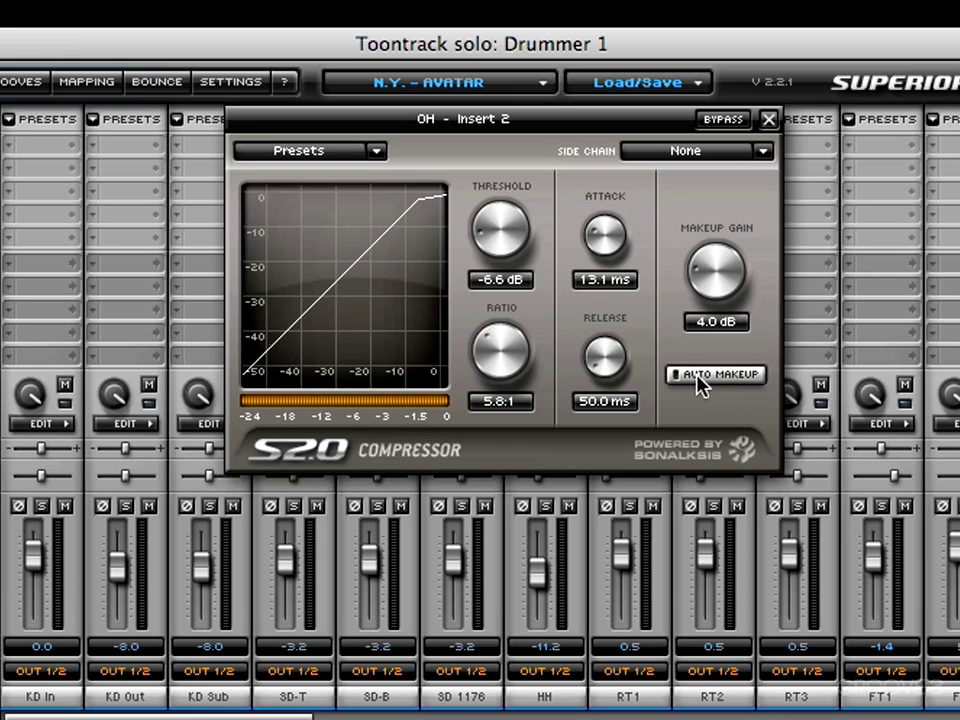
pyautogui.click(700, 378)
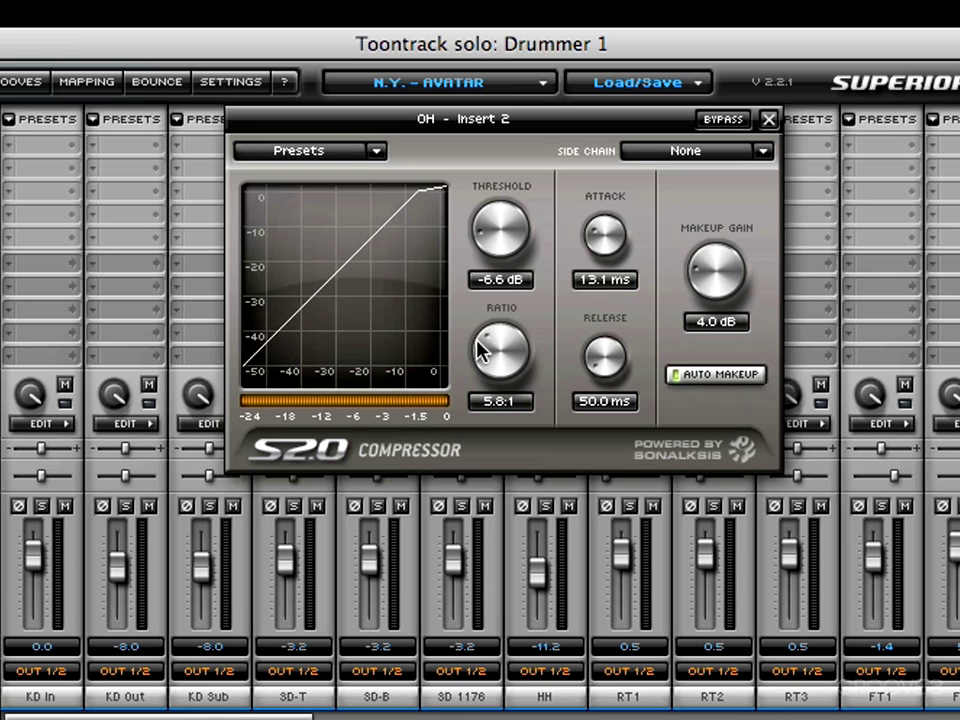
# Step: Sweep the compression ratio up to Limit, on to Over, then back to Limit
pyautogui.moveTo(478, 349); pyautogui.dragTo(514, 347)
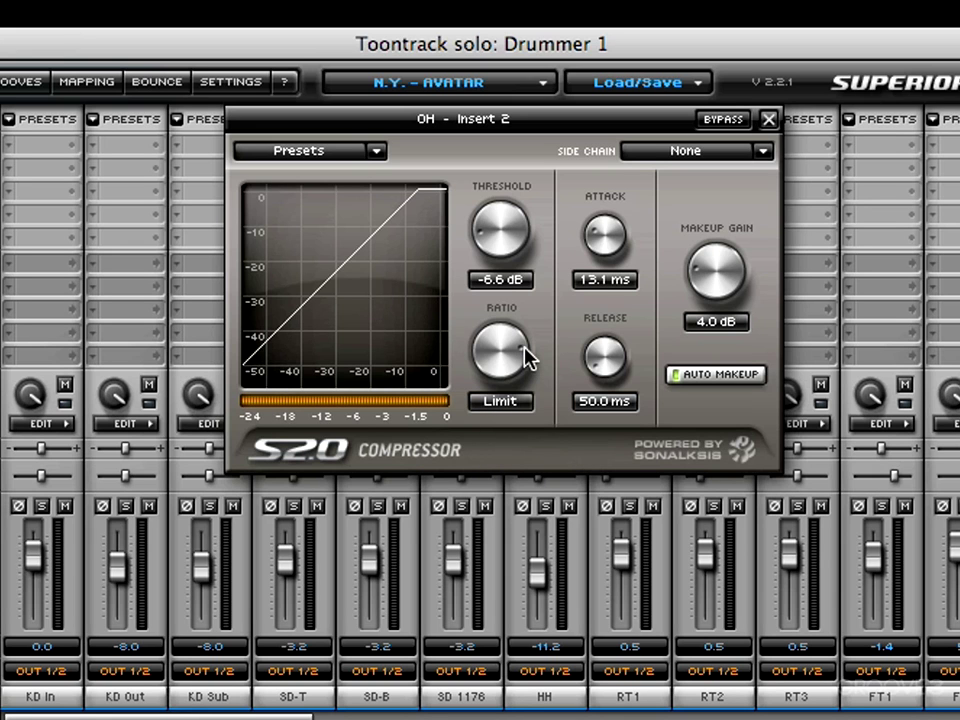
pyautogui.moveTo(527, 358); pyautogui.dragTo(525, 368)
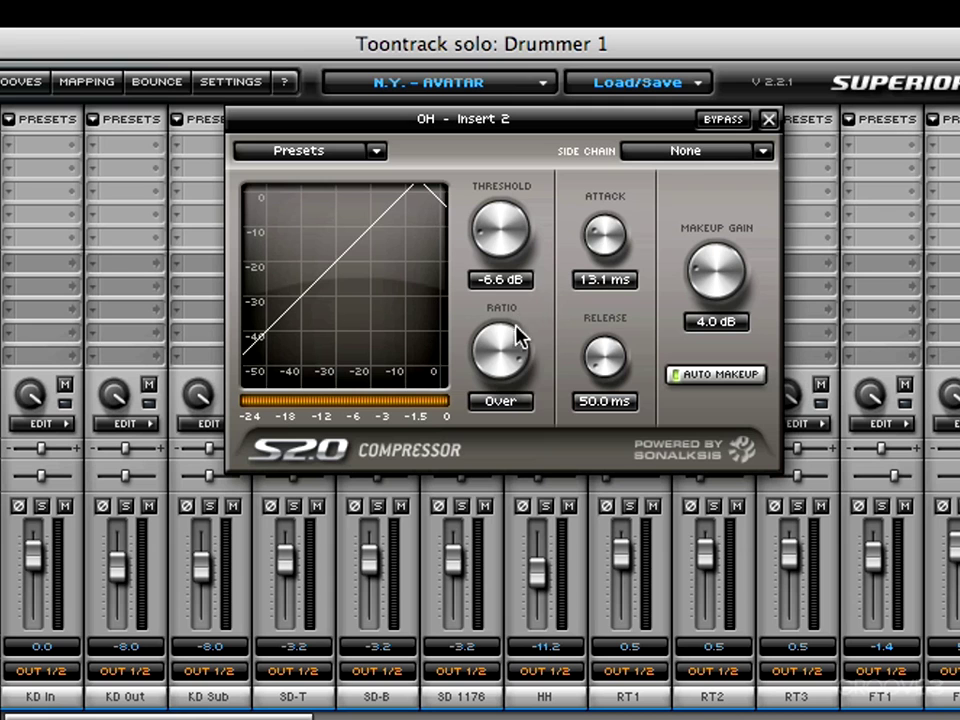
pyautogui.moveTo(529, 358); pyautogui.dragTo(372, 205)
pyautogui.click(293, 155)
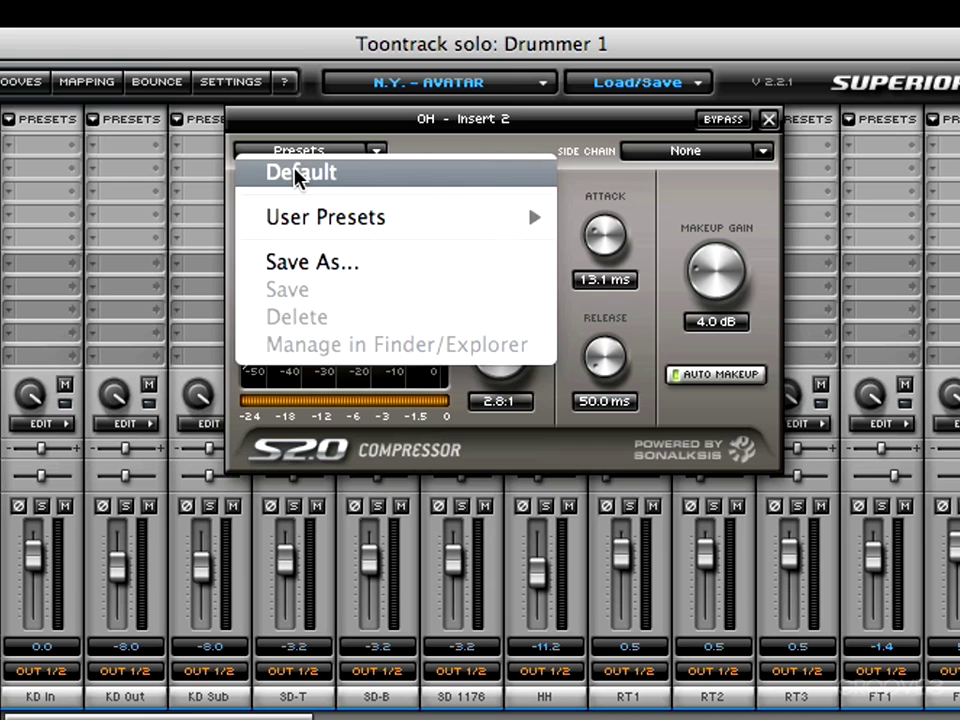
pyautogui.click(297, 175)
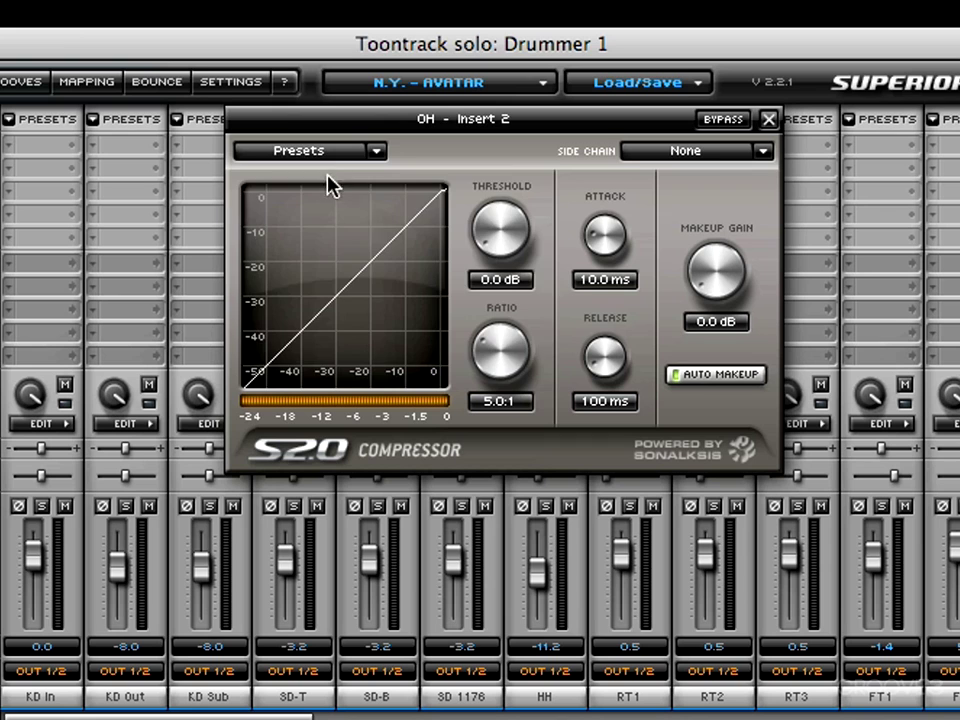
pyautogui.click(309, 153)
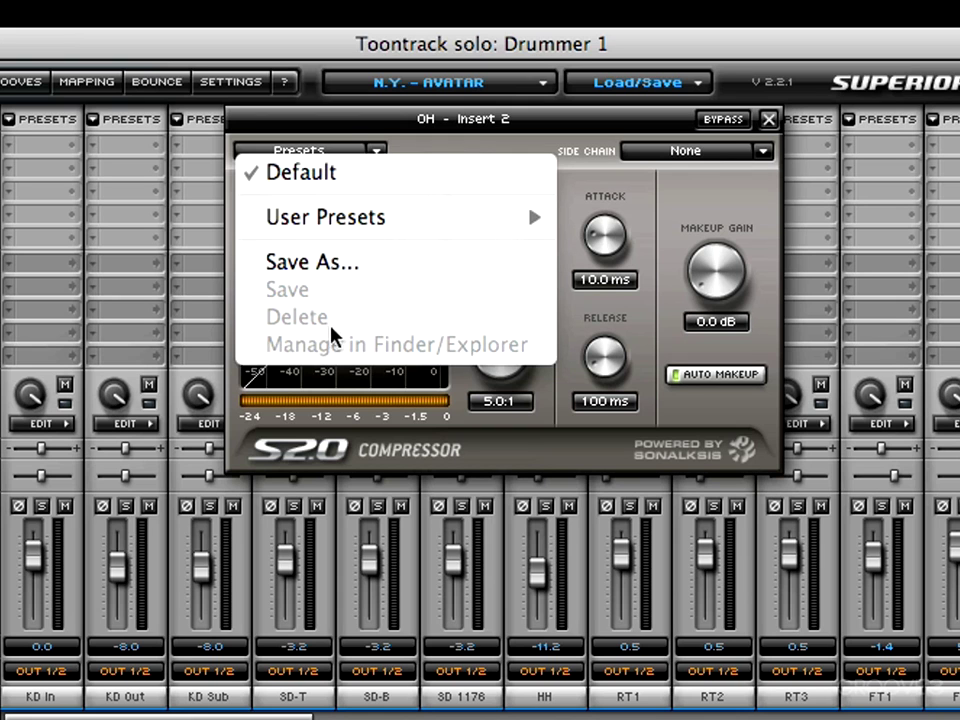
pyautogui.click(550, 384)
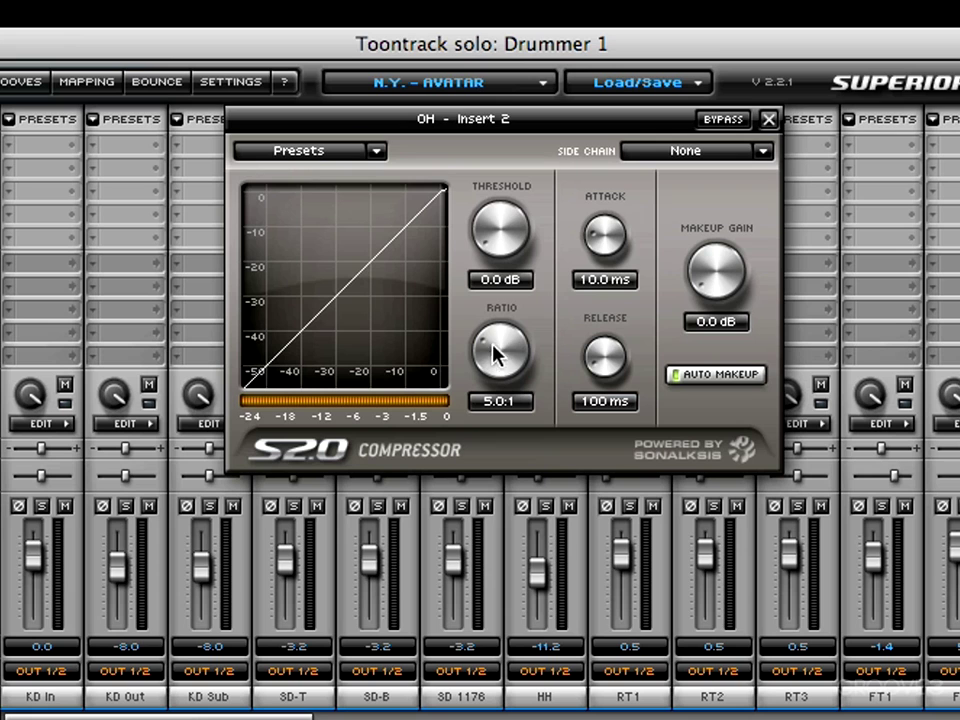
pyautogui.scroll(5, 502, 345)
pyautogui.scroll(-3, 499, 344)
pyautogui.scroll(-4, 500, 352)
pyautogui.scroll(4, 497, 365)
pyautogui.scroll(1, 497, 365)
pyautogui.scroll(3, 490, 352)
pyautogui.moveTo(240, 262); pyautogui.dragTo(298, 206)
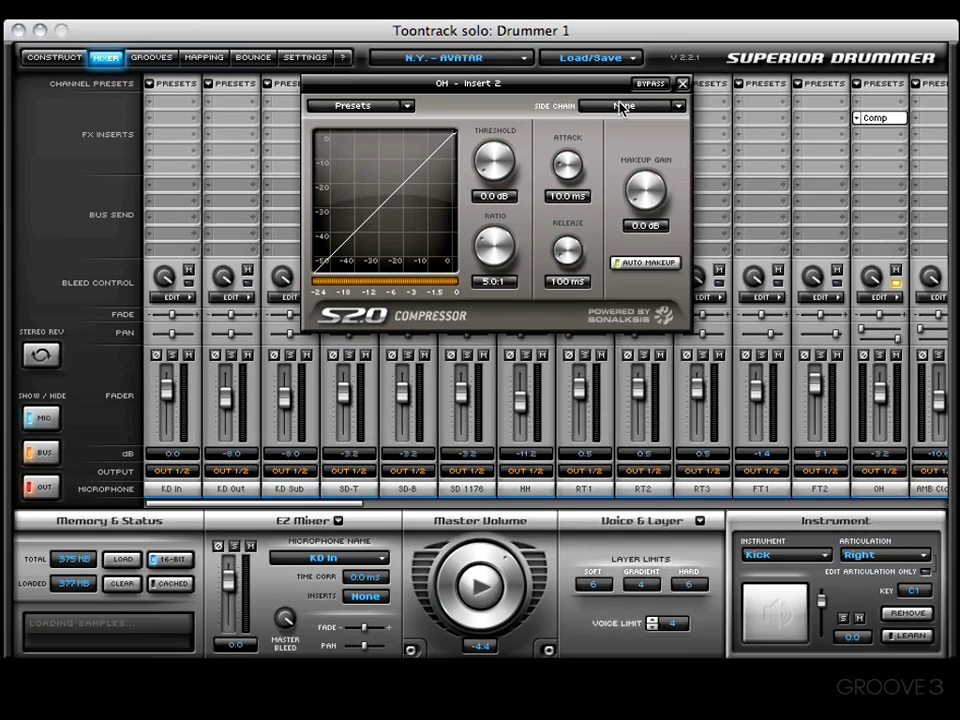
pyautogui.click(676, 154)
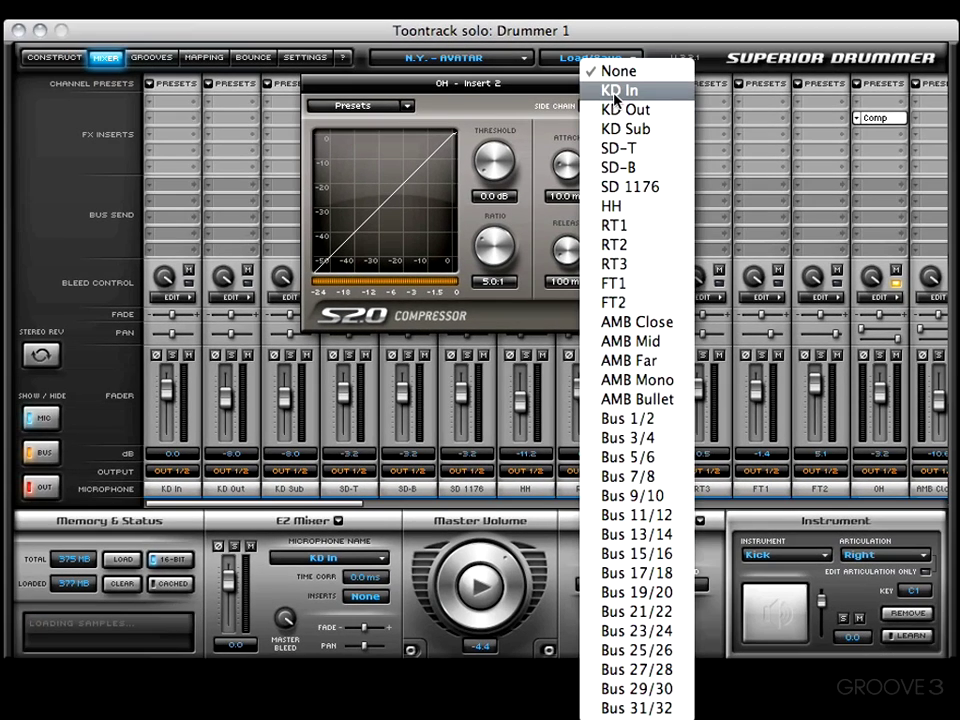
# Step: Key the OH compressor from KD In, lower the threshold, and raise ratio to 7.9:1 and makeup to 3.9 dB
pyautogui.click(628, 92)
pyautogui.moveTo(487, 165); pyautogui.dragTo(511, 170)
pyautogui.moveTo(486, 243)
pyautogui.mouseDown()
pyautogui.moveTo(480, 251)
pyautogui.moveTo(484, 232)
pyautogui.mouseUp()
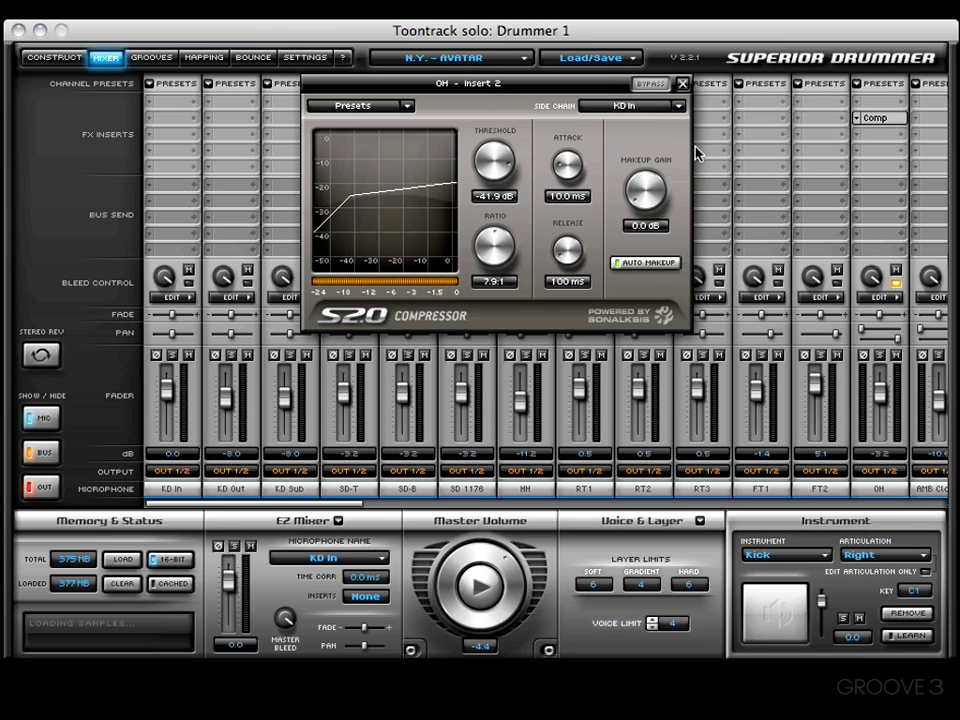
pyautogui.click(628, 262)
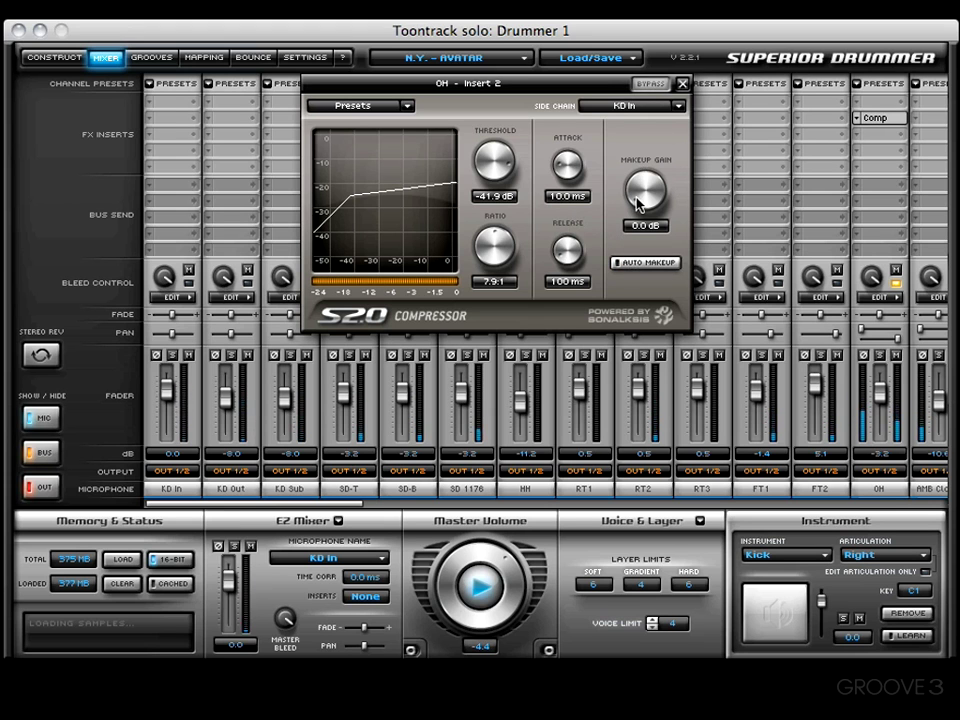
pyautogui.scroll(3, 637, 197)
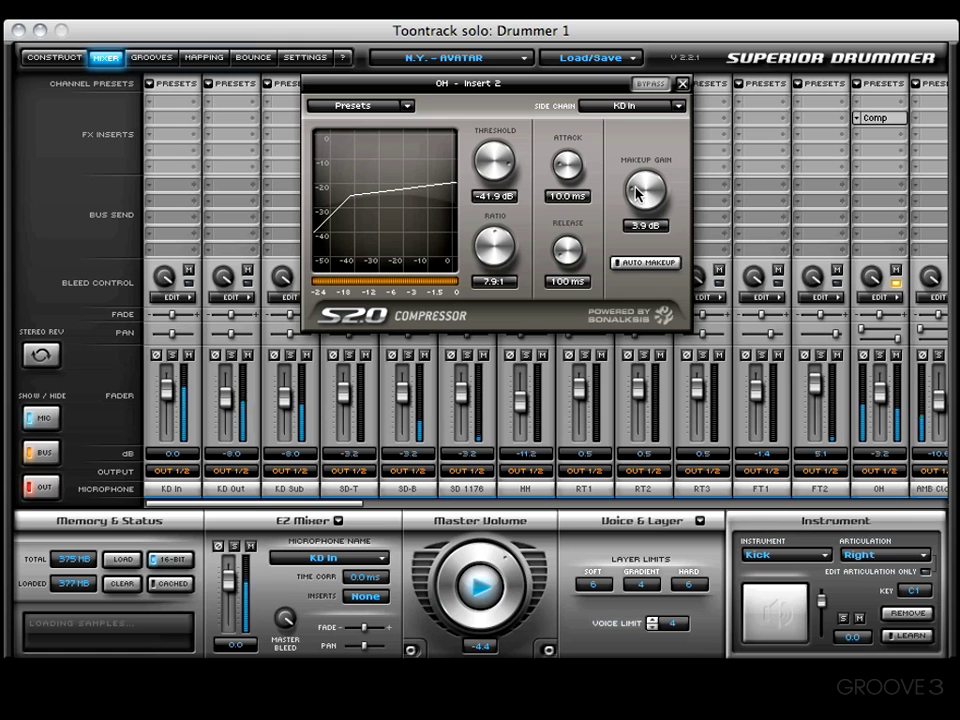
# Step: Play the groove to hear the ducking and nudge the threshold to about -39.8 dB
pyautogui.press('space')
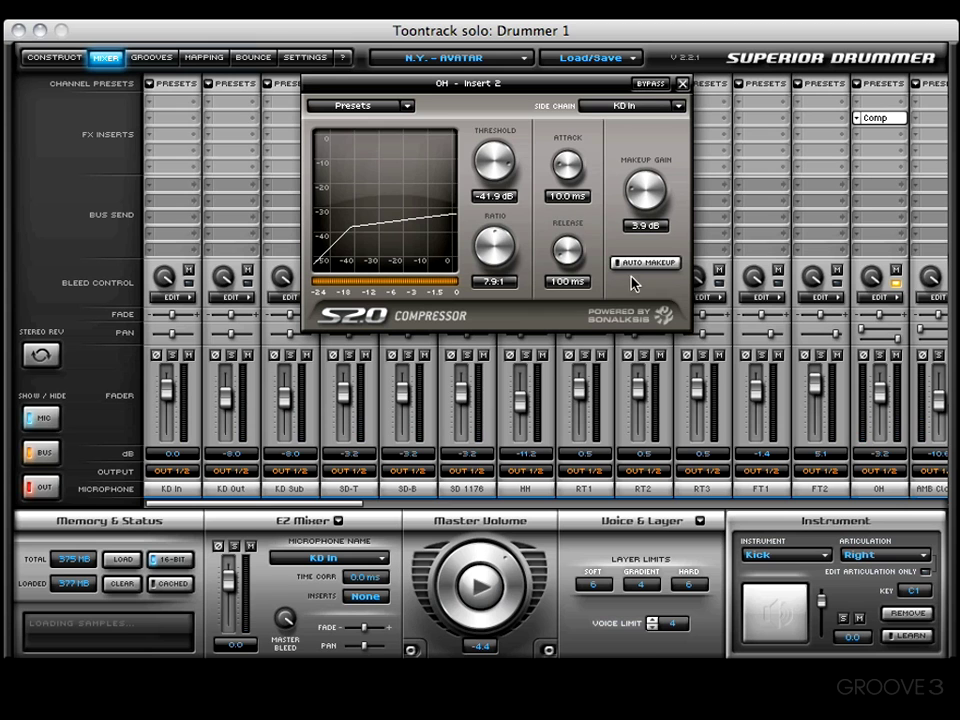
pyautogui.press('space')
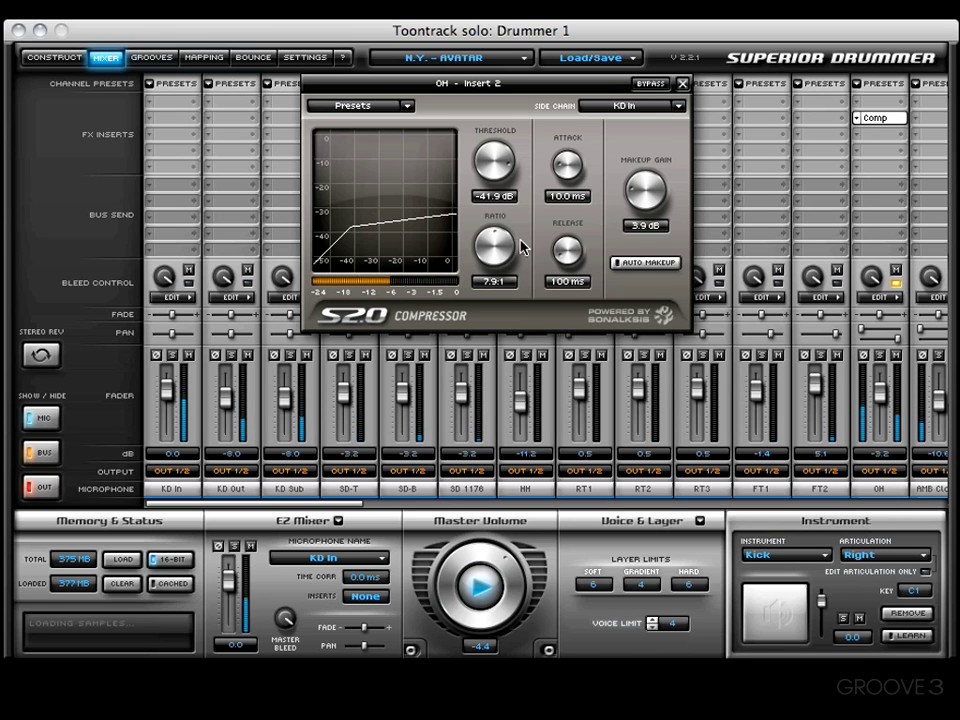
pyautogui.press('space')
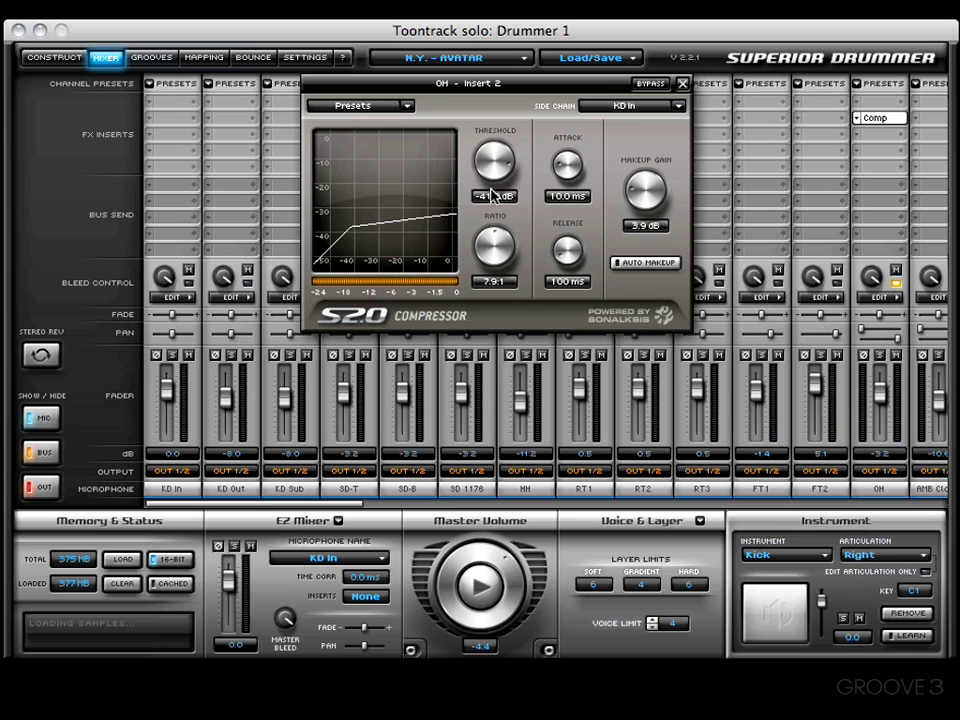
pyautogui.moveTo(510, 172); pyautogui.dragTo(510, 166)
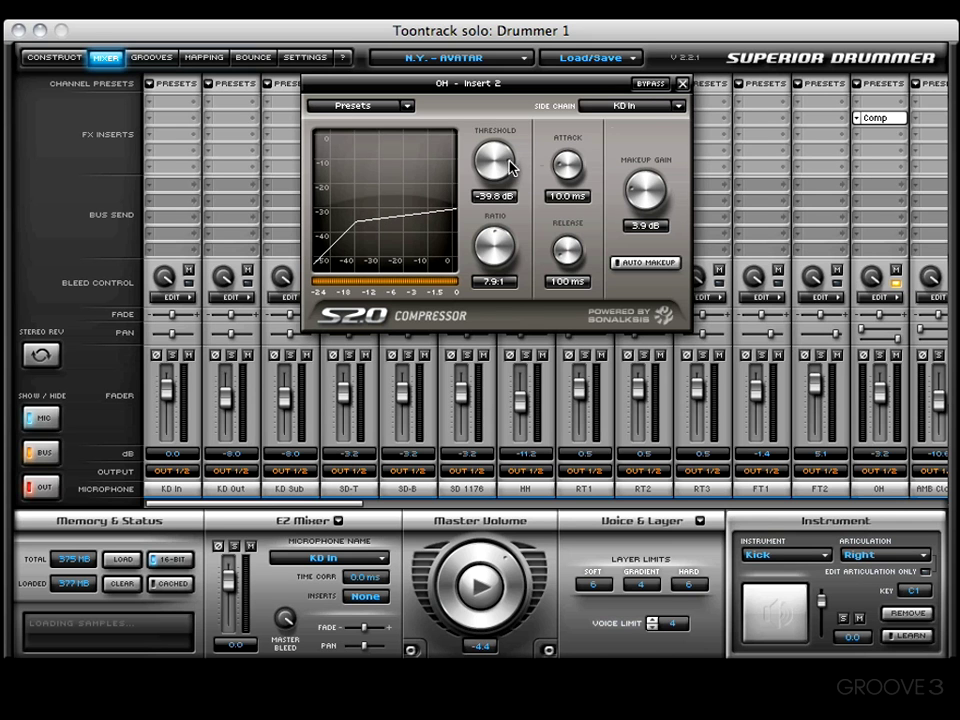
# Step: Set the OH compressor's side chain source to None and solo the OH channel
pyautogui.click(654, 113)
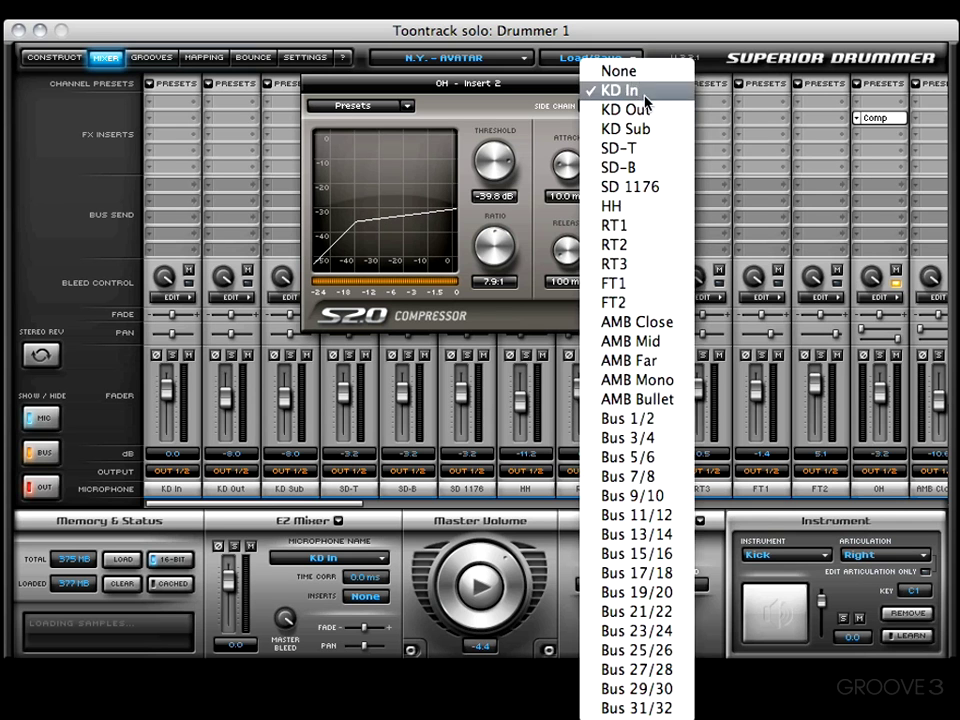
pyautogui.click(608, 69)
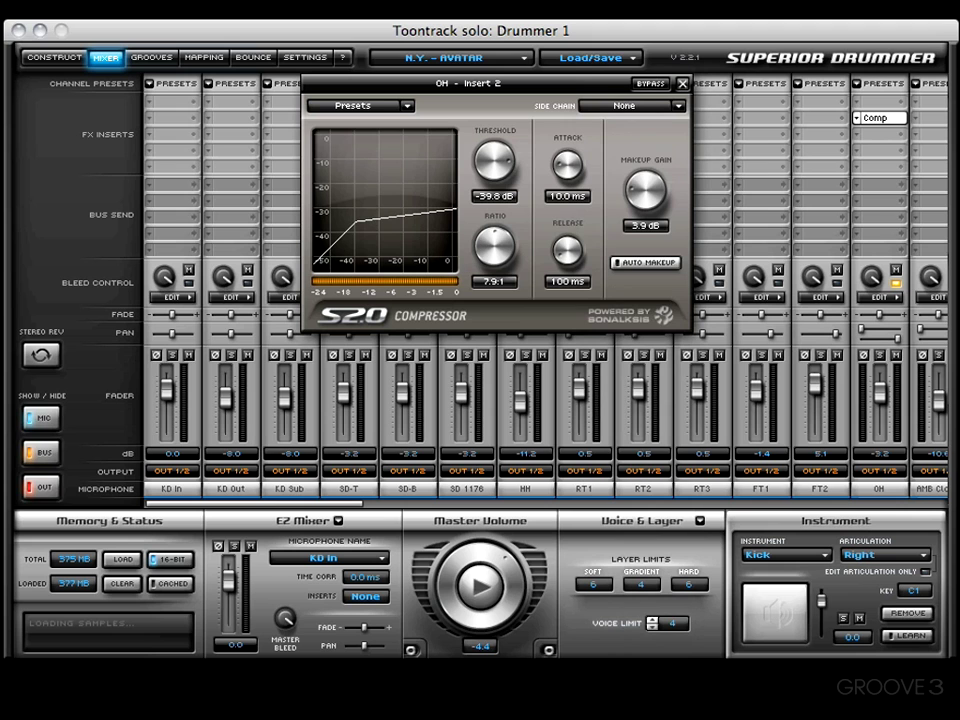
pyautogui.click(879, 355)
# Step: With the groove playing, set threshold to -31.2 dB and push ratio past Limit to Over
pyautogui.moveTo(503, 185); pyautogui.dragTo(503, 165)
pyautogui.moveTo(503, 245); pyautogui.dragTo(478, 253)
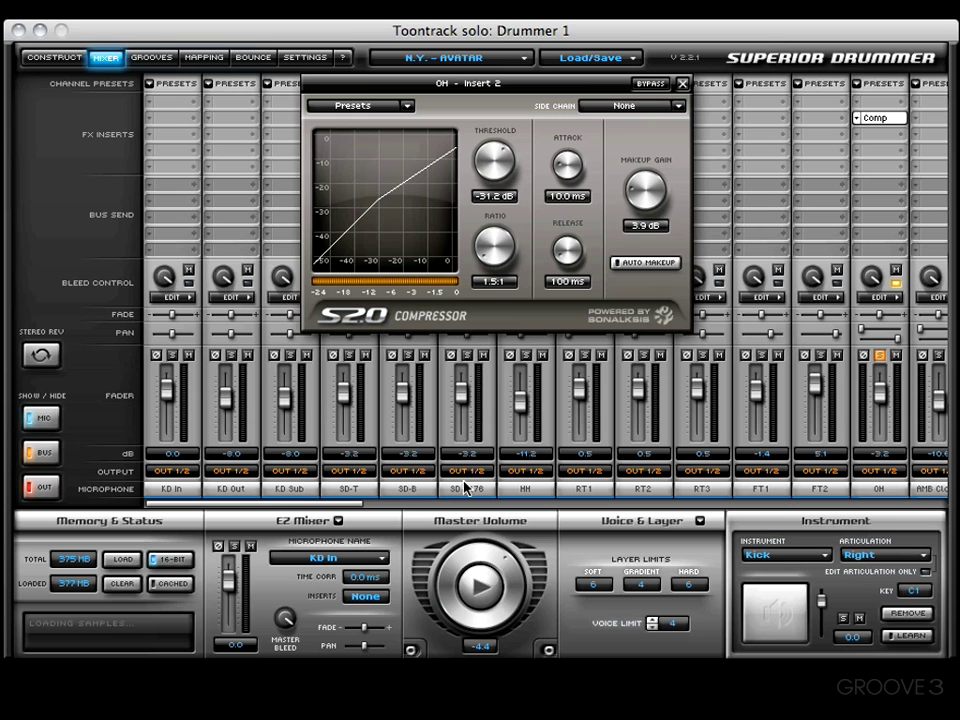
pyautogui.click(478, 596)
pyautogui.moveTo(489, 272); pyautogui.dragTo(508, 241)
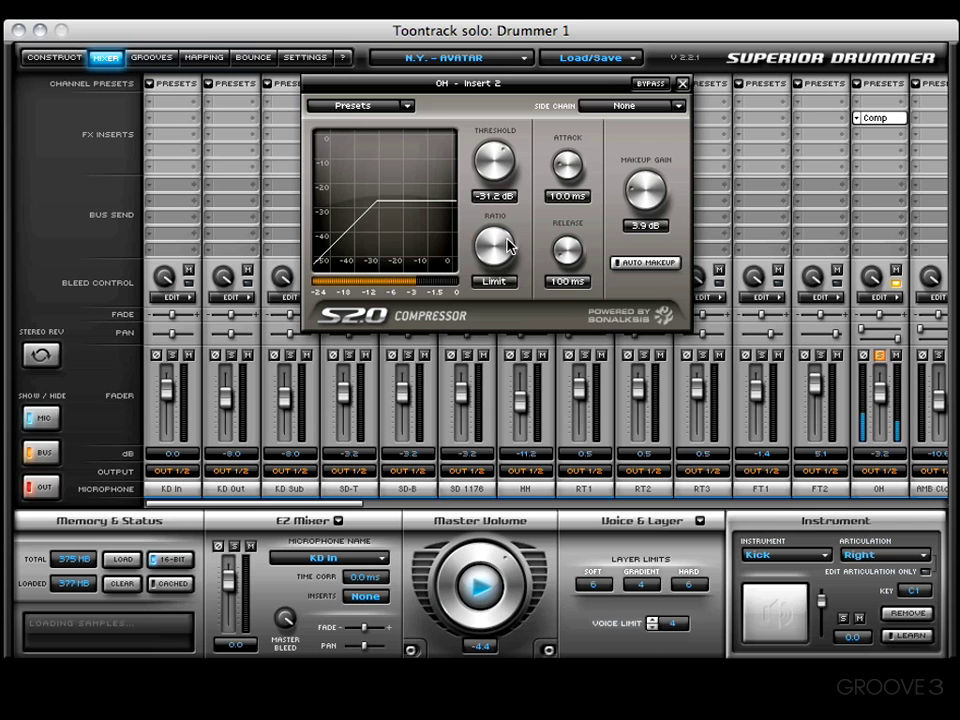
pyautogui.moveTo(510, 250); pyautogui.dragTo(510, 255)
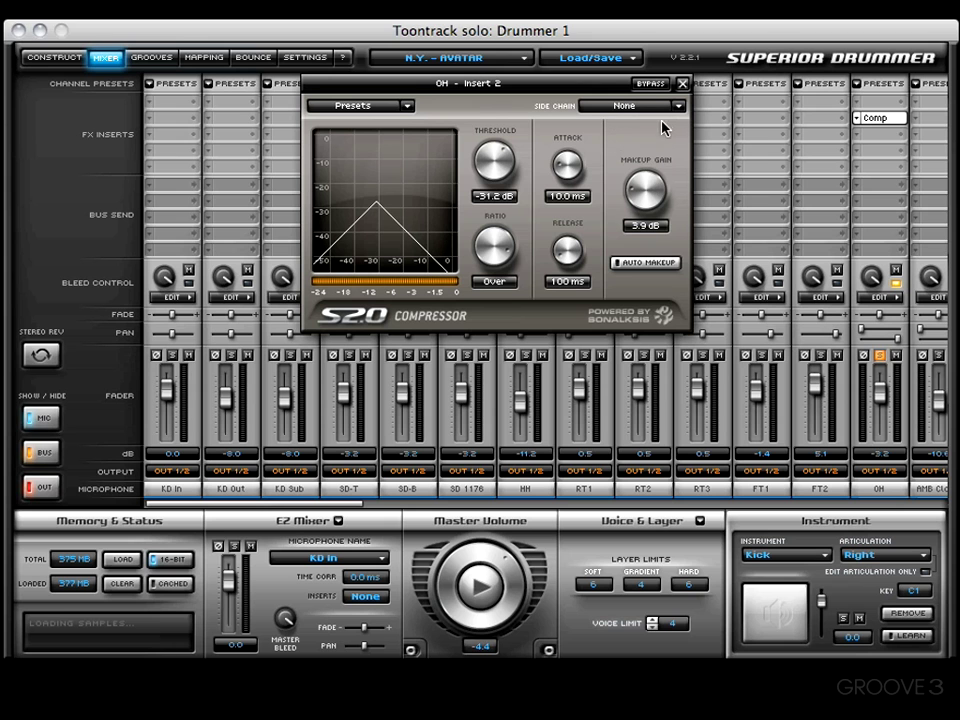
# Step: Close the compressor window and swap OH's insert from Comp to the Trans effect
pyautogui.click(682, 83)
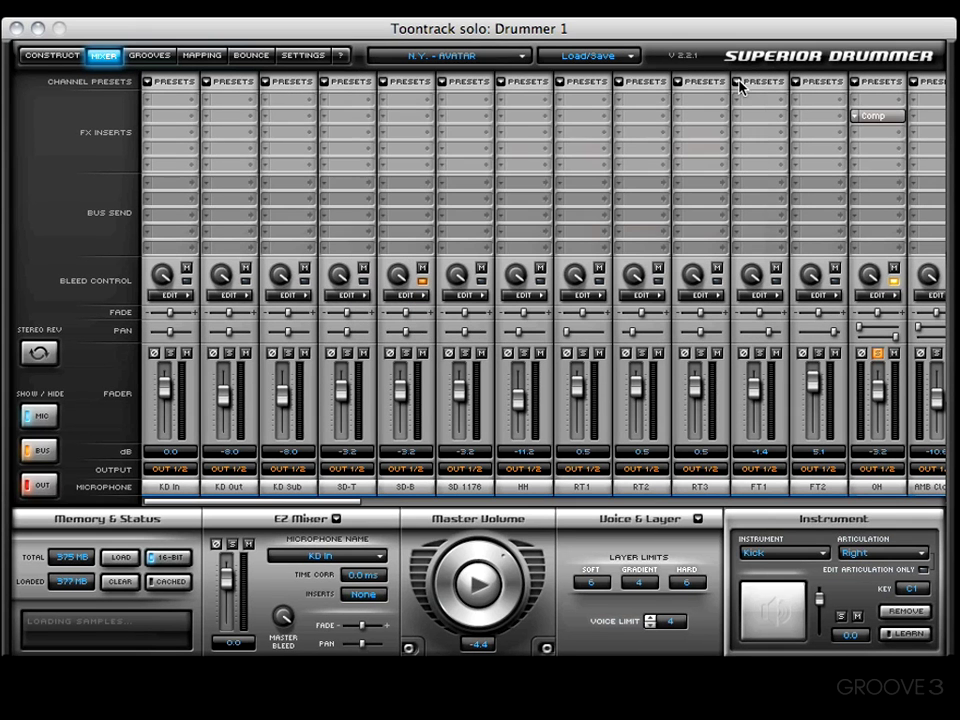
pyautogui.click(857, 119)
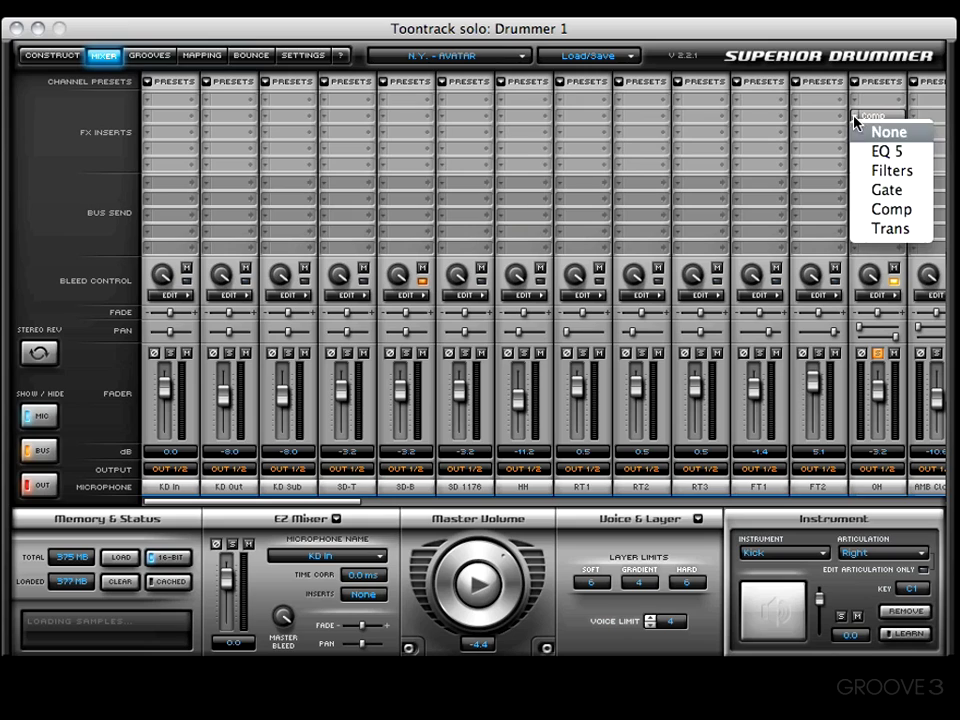
pyautogui.click(893, 229)
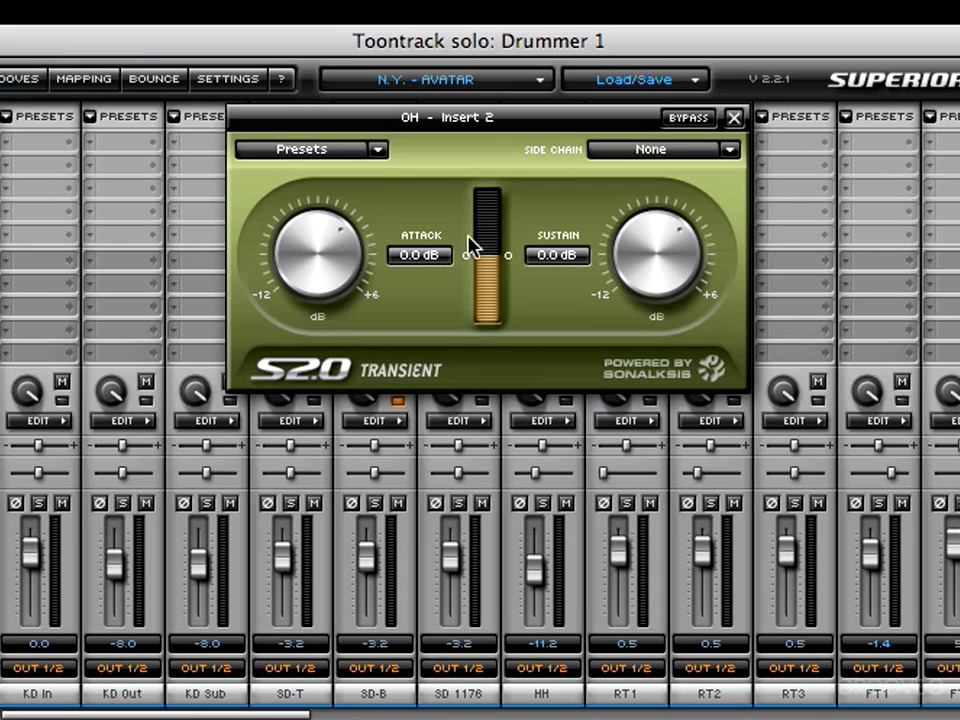
# Step: Dial the S2.0 Transient attack to -1.2 dB and sustain to -5.4 dB on OH
pyautogui.moveTo(343, 248)
pyautogui.mouseDown()
pyautogui.moveTo(317, 237)
pyautogui.moveTo(306, 257)
pyautogui.moveTo(324, 242)
pyautogui.moveTo(360, 253)
pyautogui.moveTo(355, 243)
pyautogui.moveTo(326, 242)
pyautogui.moveTo(343, 244)
pyautogui.mouseUp()
pyautogui.moveTo(681, 253)
pyautogui.mouseDown()
pyautogui.moveTo(640, 235)
pyautogui.moveTo(634, 251)
pyautogui.moveTo(660, 223)
pyautogui.moveTo(690, 251)
pyautogui.mouseUp()
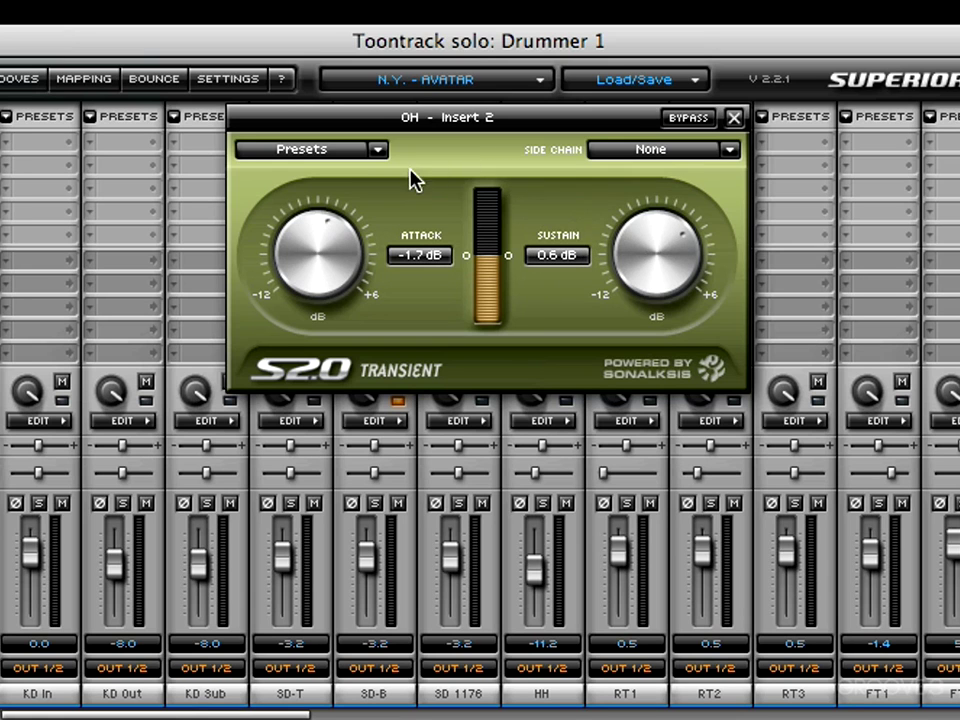
pyautogui.moveTo(332, 251); pyautogui.dragTo(310, 222)
pyautogui.moveTo(309, 281)
pyautogui.mouseDown()
pyautogui.moveTo(296, 236)
pyautogui.moveTo(304, 270)
pyautogui.mouseUp()
pyautogui.moveTo(312, 262); pyautogui.dragTo(309, 264)
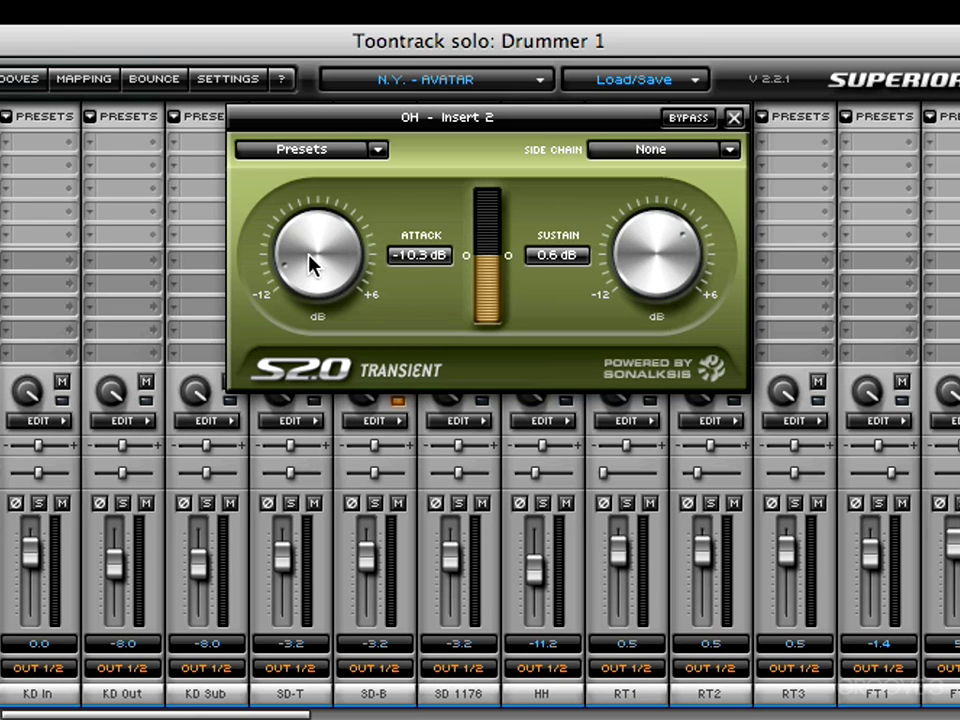
pyautogui.moveTo(310, 264); pyautogui.dragTo(297, 195)
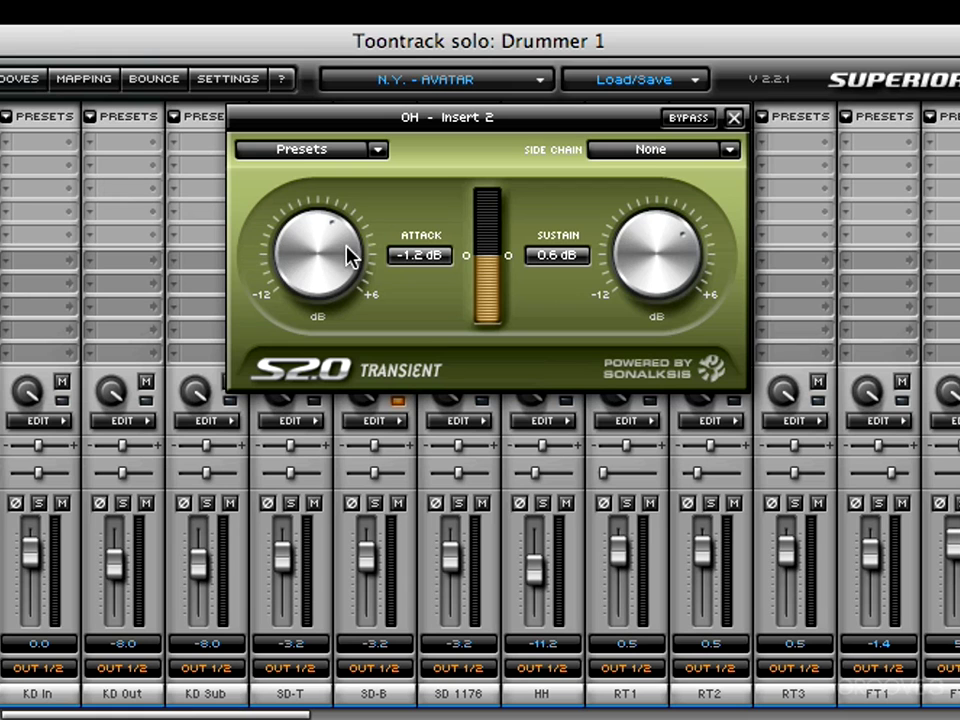
pyautogui.moveTo(667, 247); pyautogui.dragTo(633, 278)
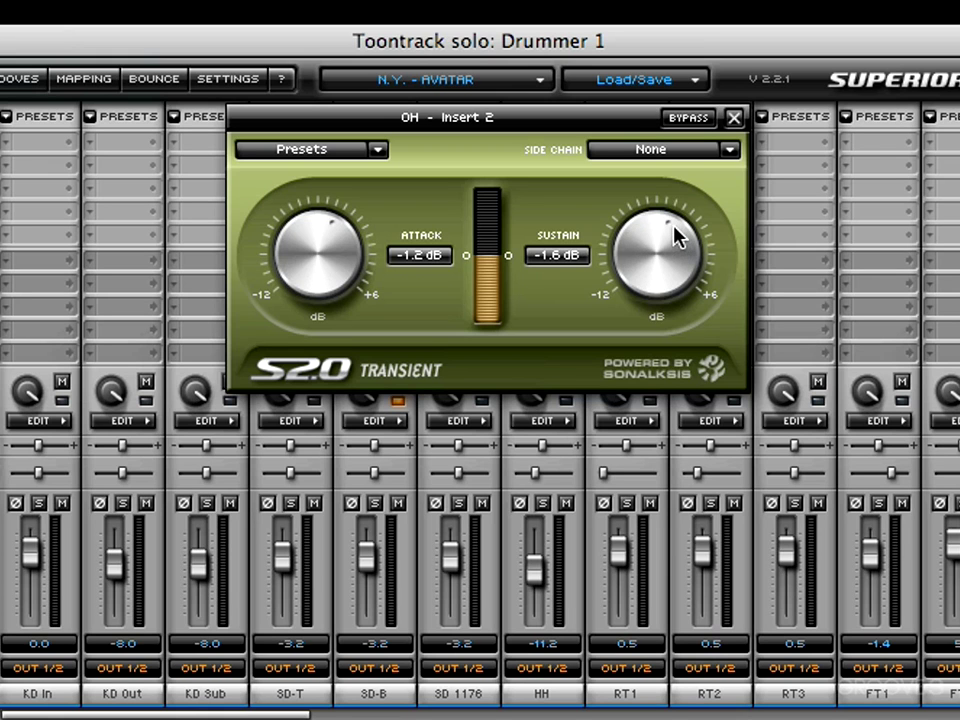
pyautogui.moveTo(677, 229); pyautogui.dragTo(585, 86)
# Step: Reset Attack and Sustain to 0.0 dB, and dismiss the Presets menu without choosing one
pyautogui.keyDown('alt'); pyautogui.click(316, 258); pyautogui.keyUp('alt')
pyautogui.keyDown('alt'); pyautogui.click(654, 268); pyautogui.keyUp('alt')
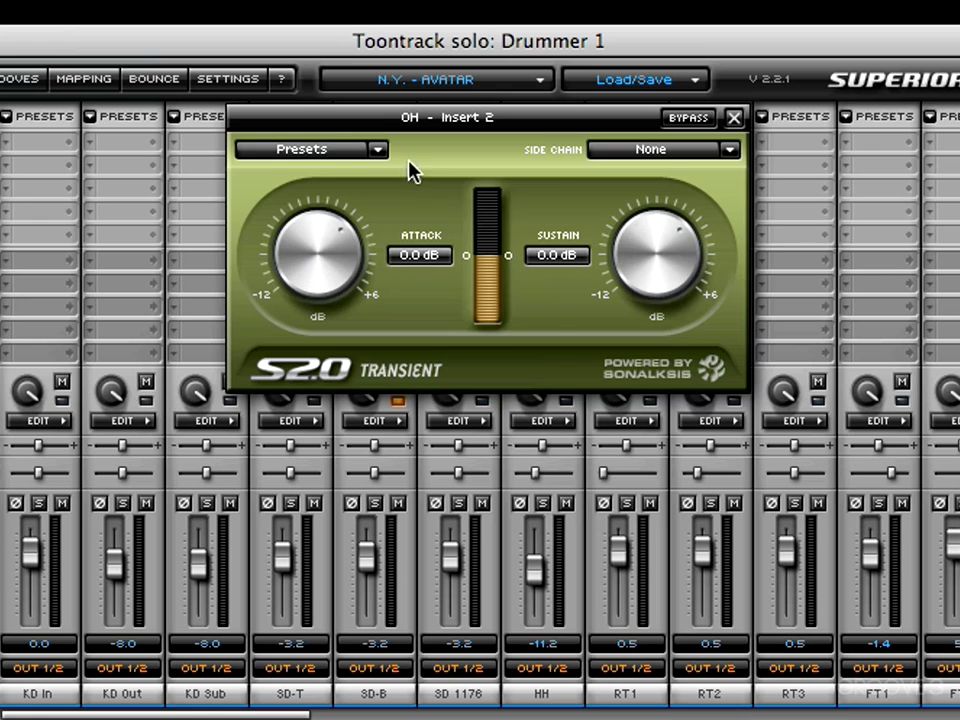
pyautogui.click(322, 150)
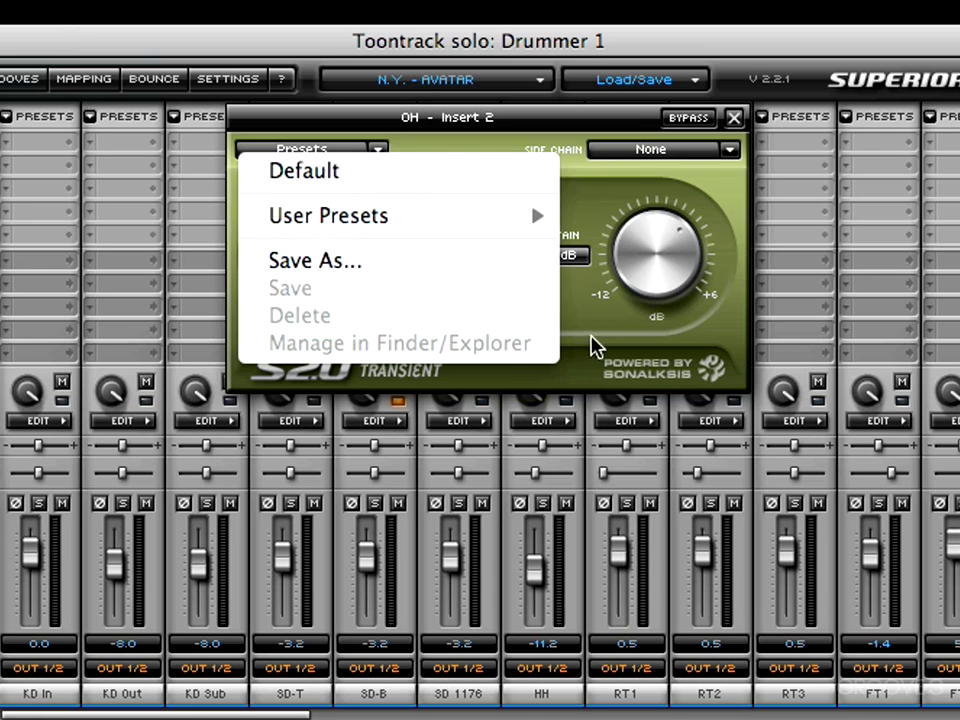
pyautogui.click(582, 191)
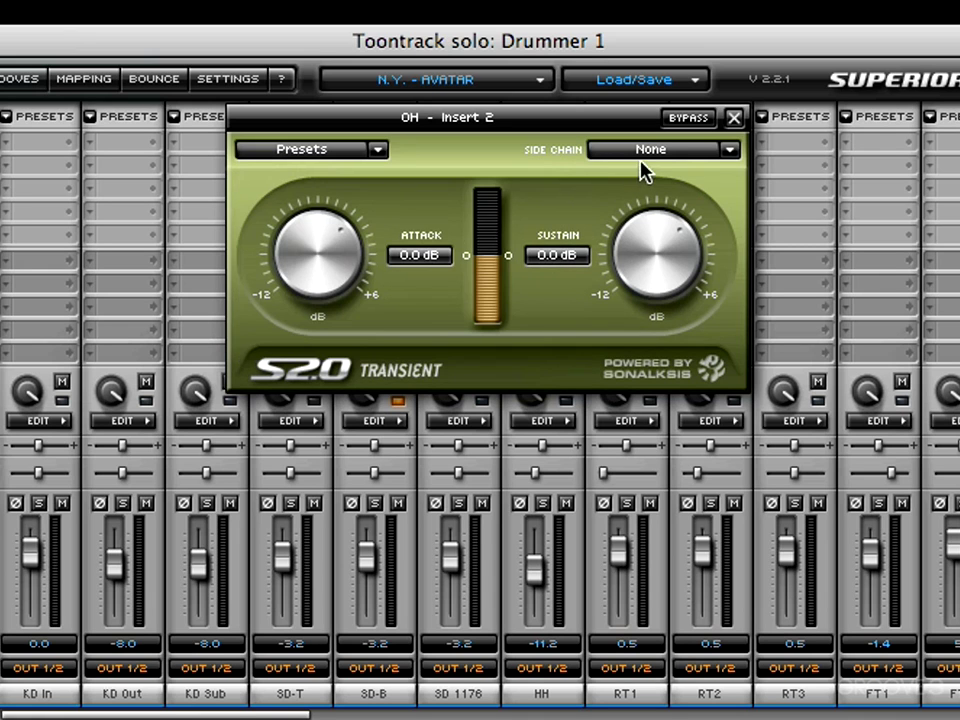